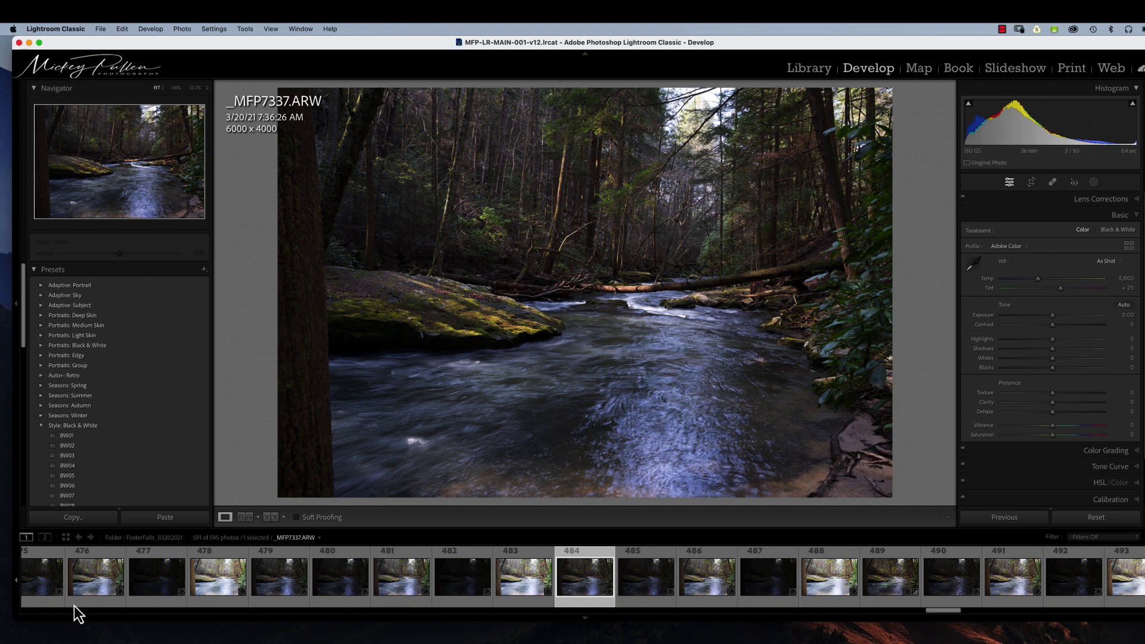
# Step: Check the photo's lens profile corrections and apply automatic tone adjustments to it
pyautogui.scroll(-1, 179, 422)
pyautogui.moveTo(409, 45); pyautogui.dragTo(438, 56)
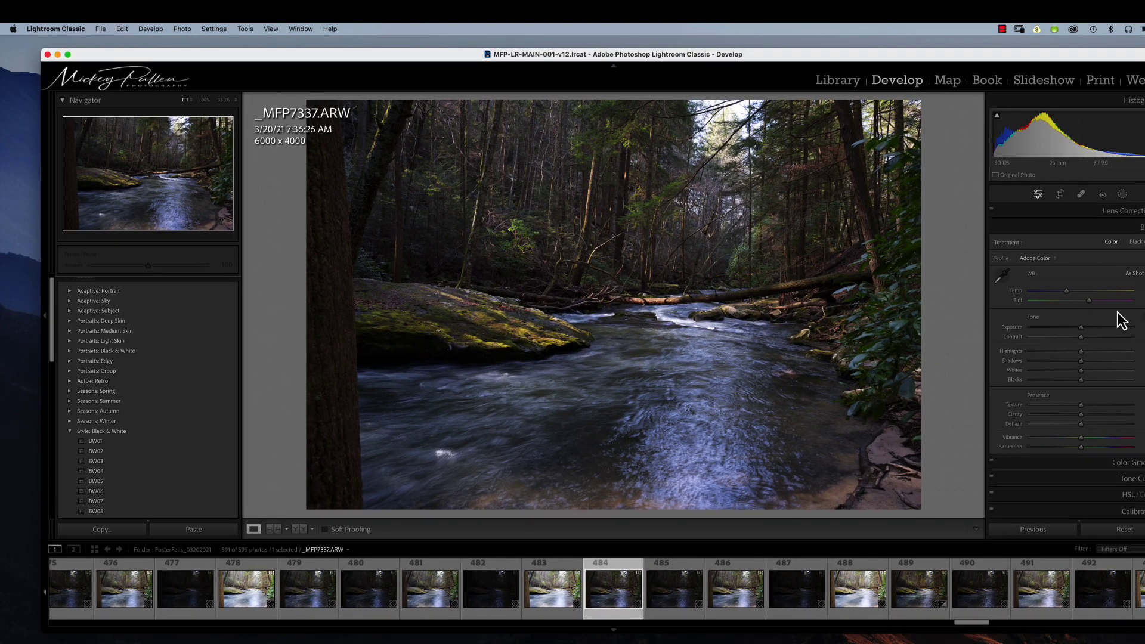
pyautogui.click(1137, 211)
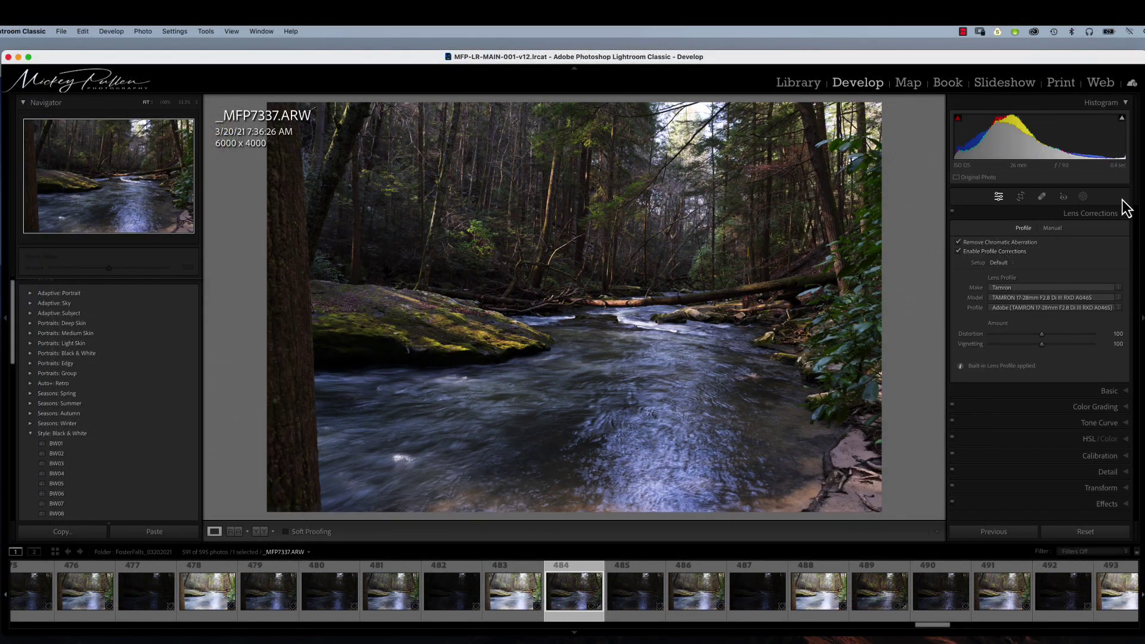
pyautogui.click(1109, 390)
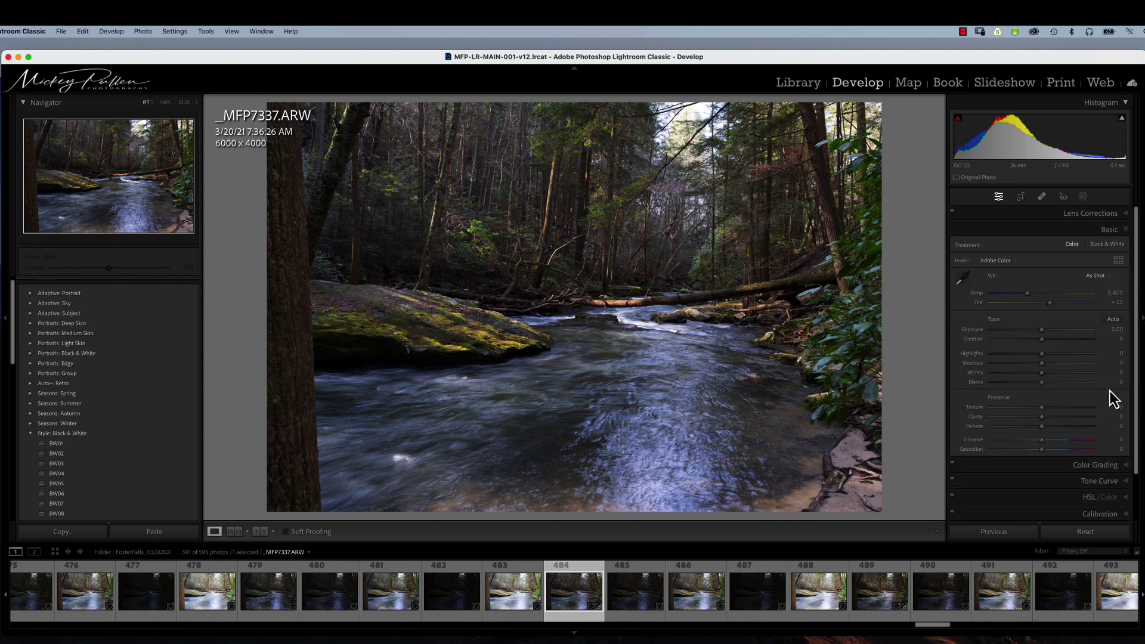
pyautogui.click(1113, 320)
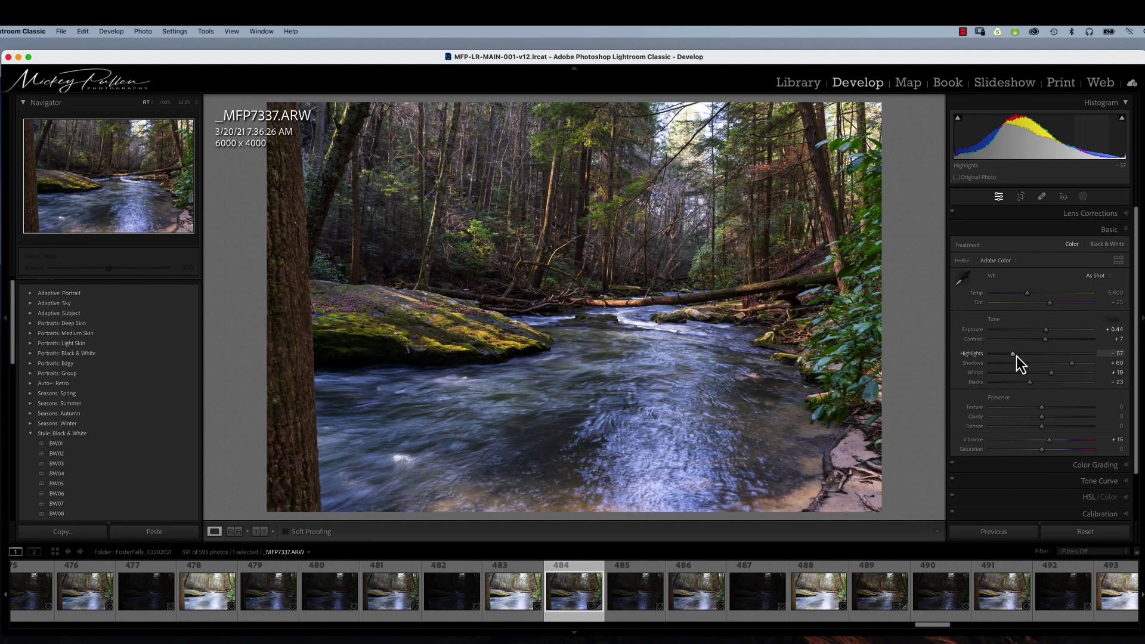
# Step: Refine the basic adjustments by setting Highlights to -63, Vibrance to +31 and Exposure to +0.30
pyautogui.moveTo(1015, 355); pyautogui.dragTo(1007, 358)
pyautogui.click(1048, 334)
pyautogui.moveTo(1054, 442); pyautogui.dragTo(1060, 442)
pyautogui.moveTo(1047, 332); pyautogui.dragTo(1045, 332)
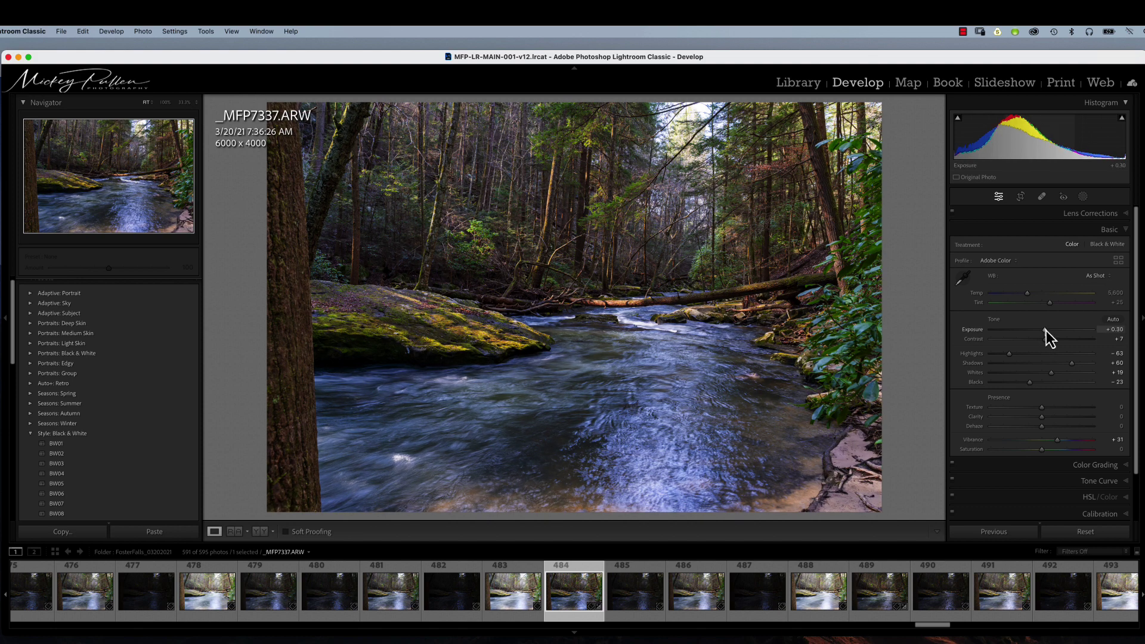
# Step: Create a brush mask shaped like a widening light ray, from a small dab at the upper-left treetops to a size 49 dab on the right-bank foliage
pyautogui.click(1084, 198)
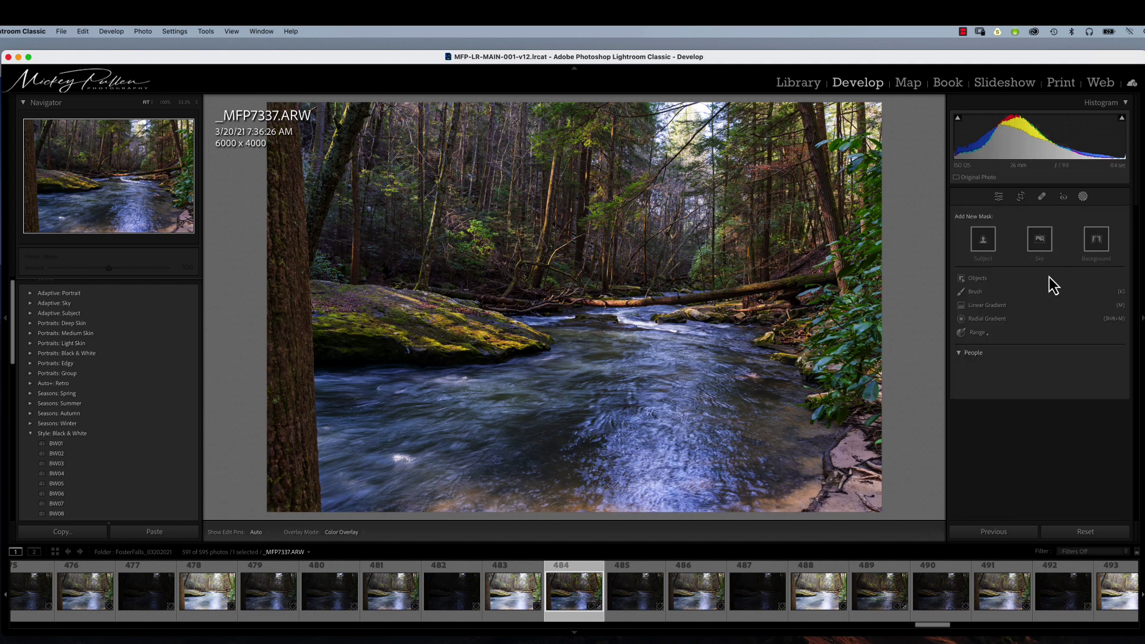
pyautogui.click(976, 292)
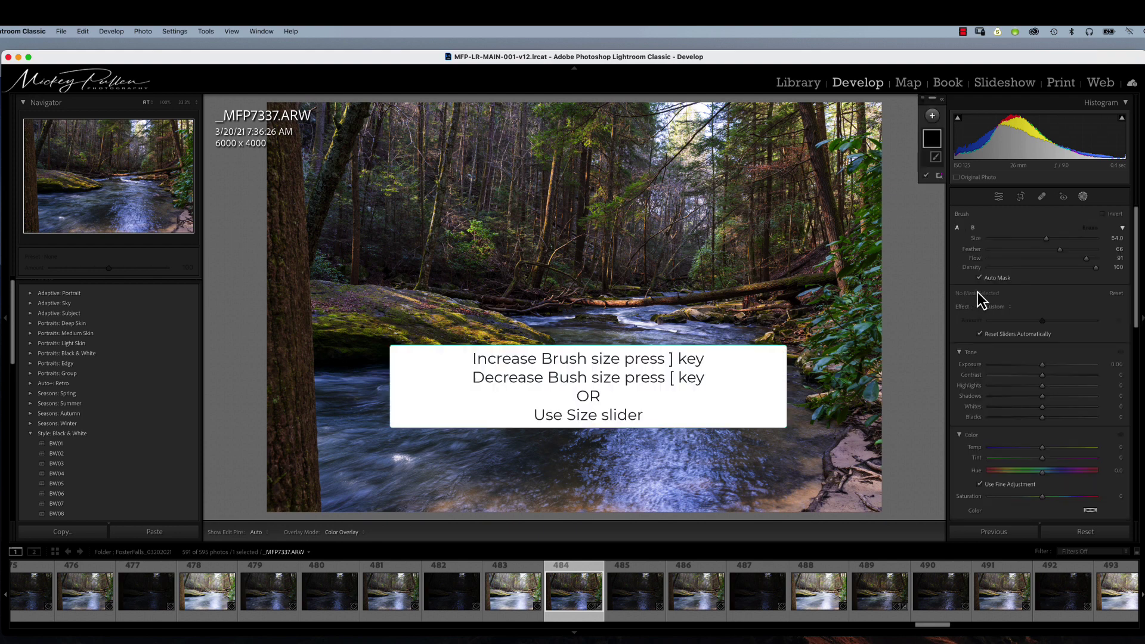
pyautogui.press('[')
pyautogui.press('[')
pyautogui.press('[')
pyautogui.press('[')
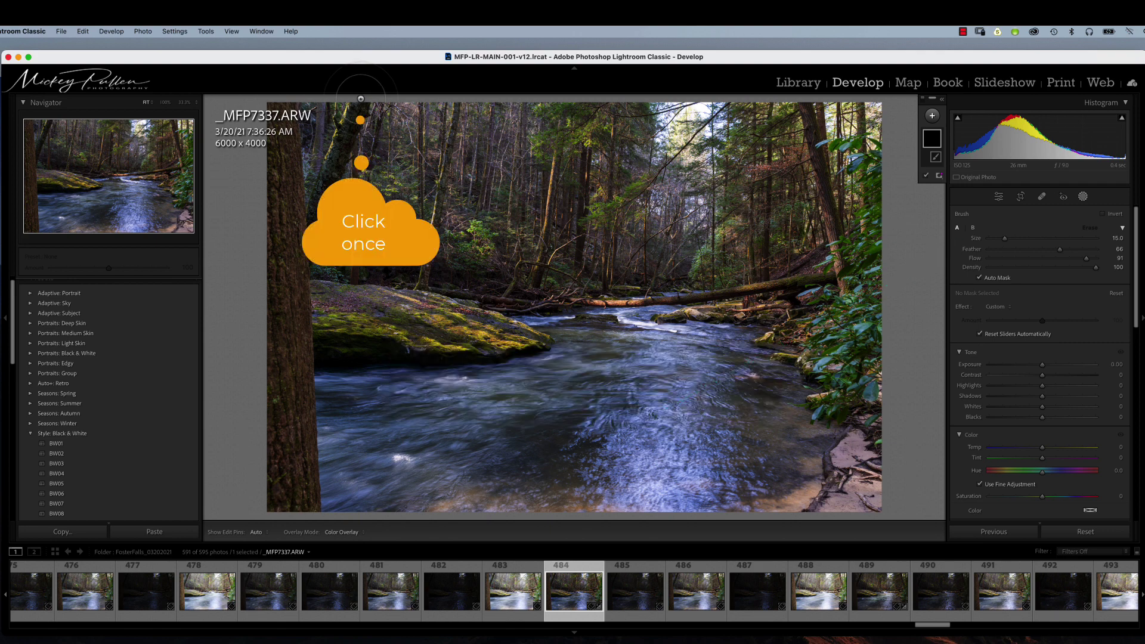
pyautogui.click(361, 100)
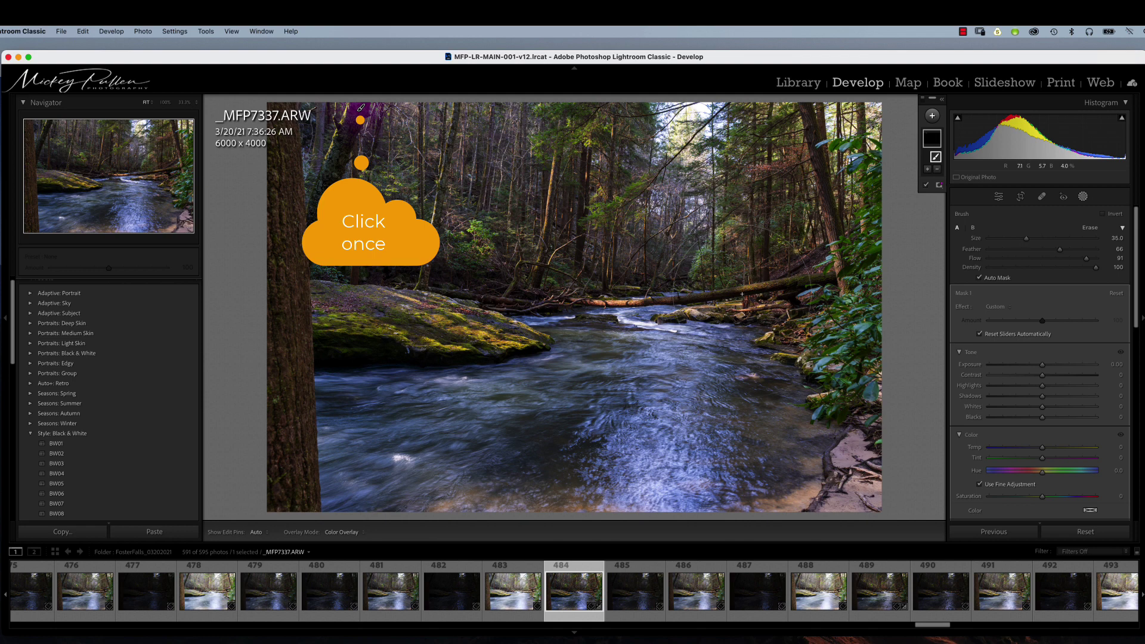
pyautogui.scroll(3, 776, 316)
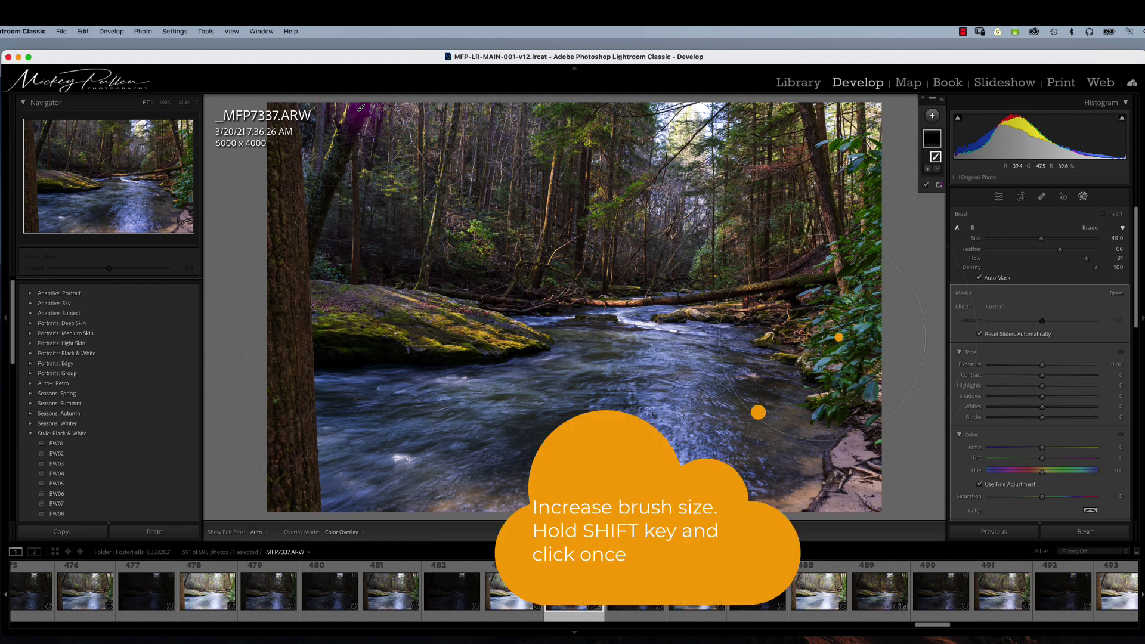
pyautogui.keyDown('shift'); pyautogui.click(823, 339); pyautogui.keyUp('shift')
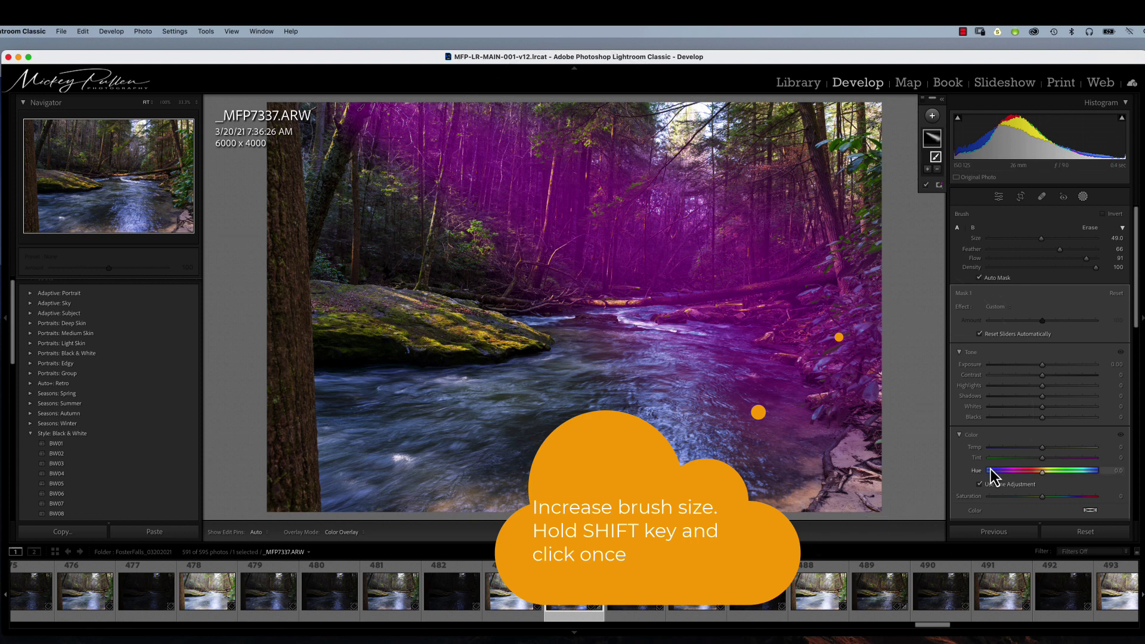
# Step: Brighten and warm the light-ray mask by setting its Exposure to 0.60 and Temp to 10
pyautogui.moveTo(1042, 365); pyautogui.dragTo(1046, 365)
pyautogui.moveTo(1043, 448); pyautogui.dragTo(1048, 449)
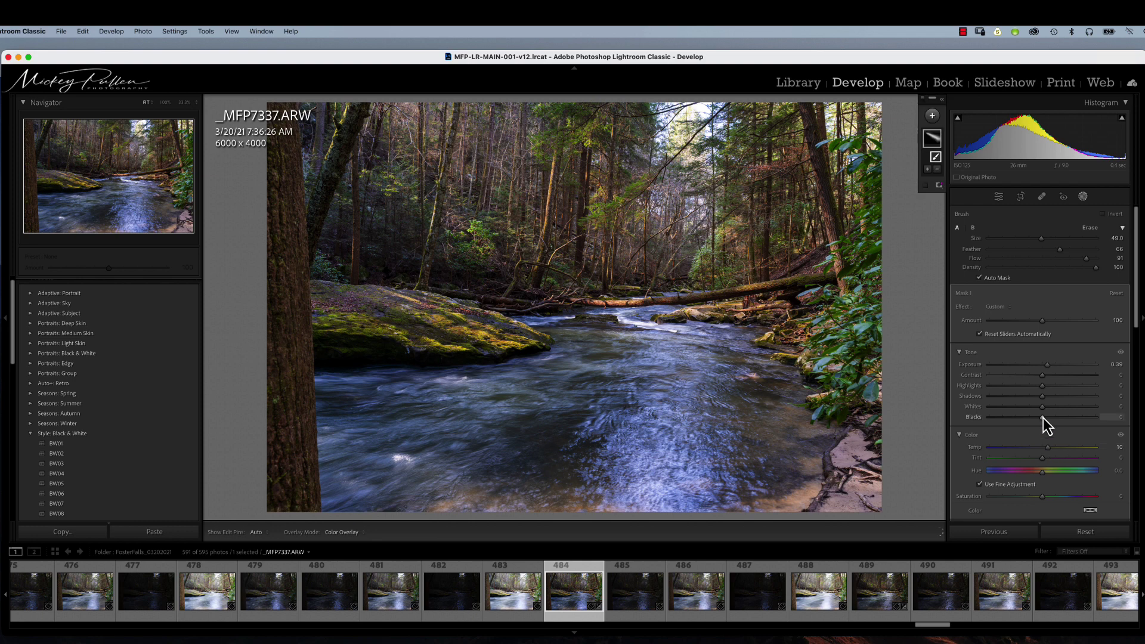
pyautogui.moveTo(1049, 368); pyautogui.dragTo(1051, 368)
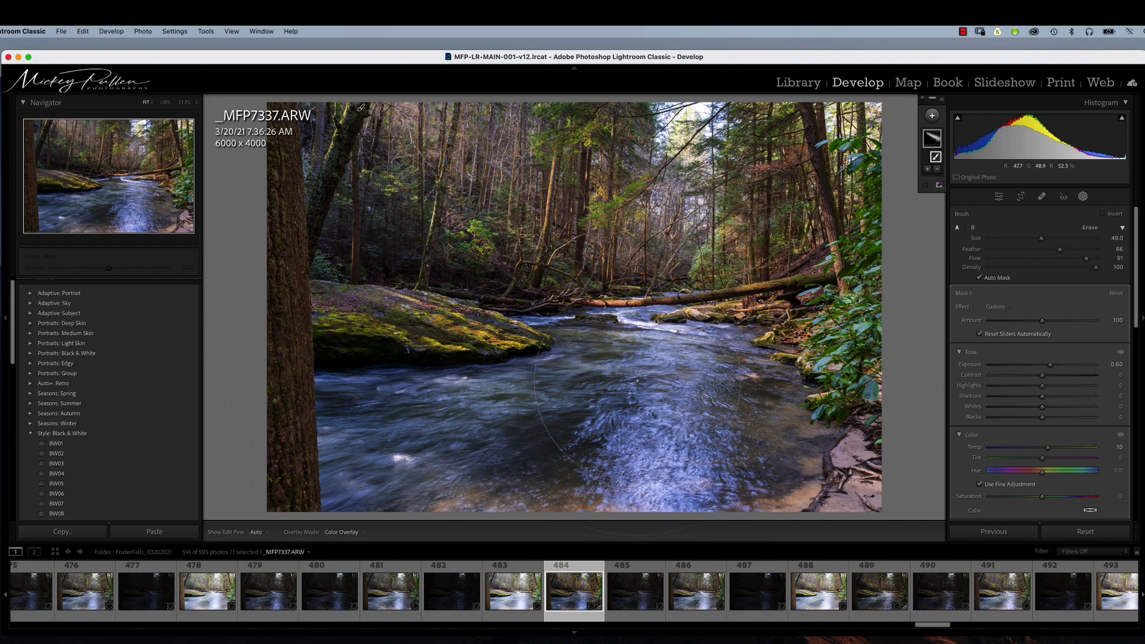
# Step: Crop most of the large tree trunk off the photo's left edge, reducing the image to 5473 x 4000
pyautogui.click(1021, 198)
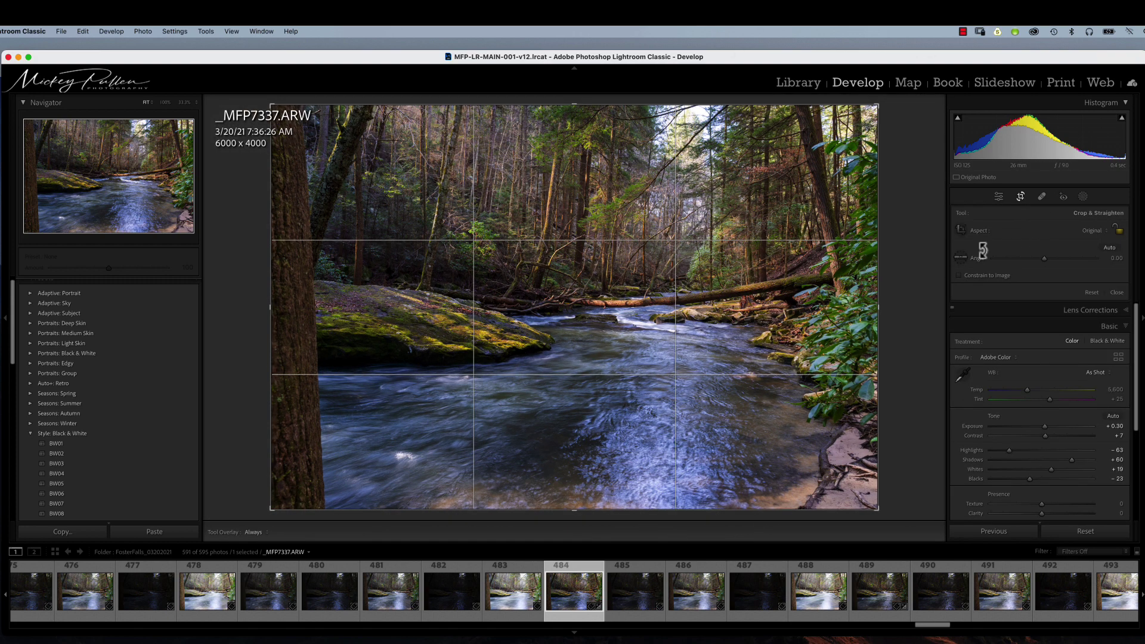
pyautogui.moveTo(271, 309); pyautogui.dragTo(296, 314)
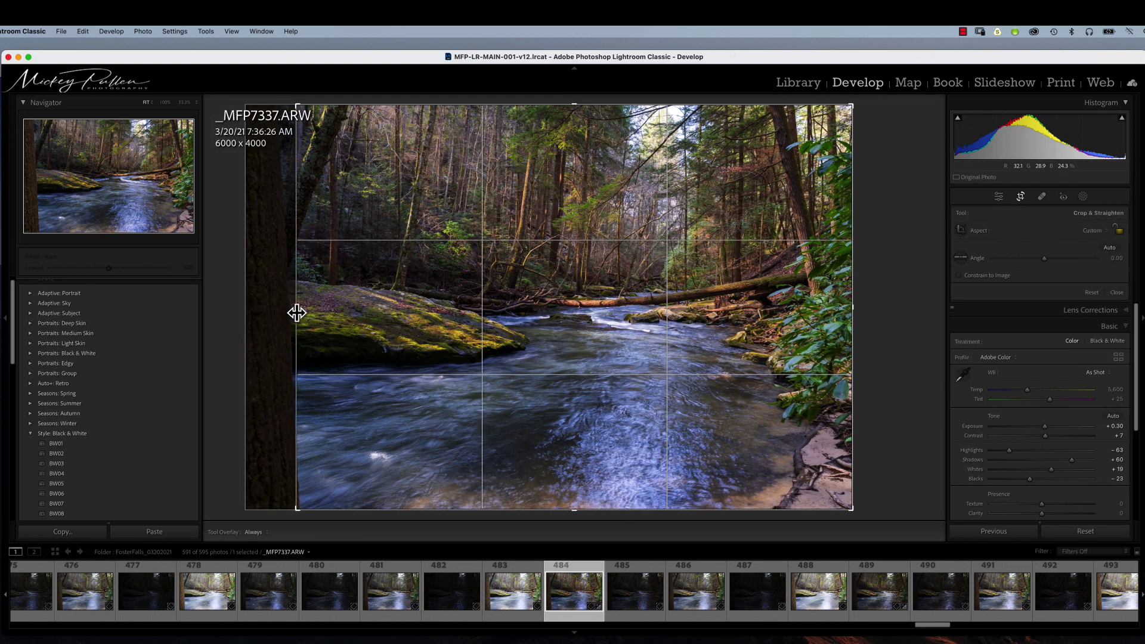
pyautogui.press('Return')
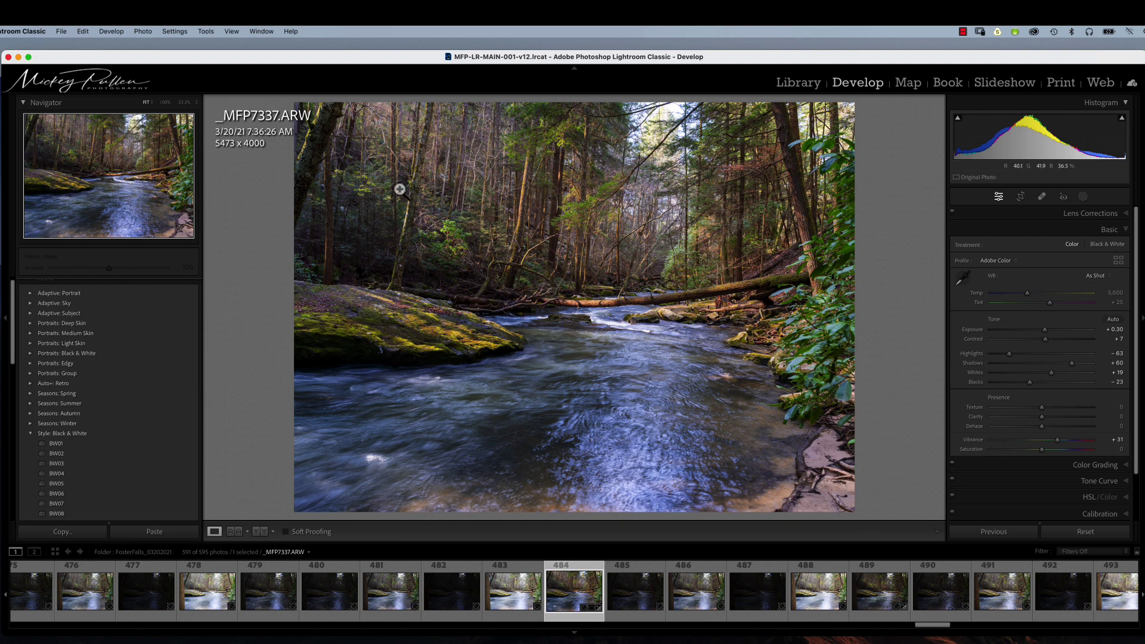
# Step: Send the cropped photo to Adobe Photoshop 2023 for editing
pyautogui.click(138, 34)
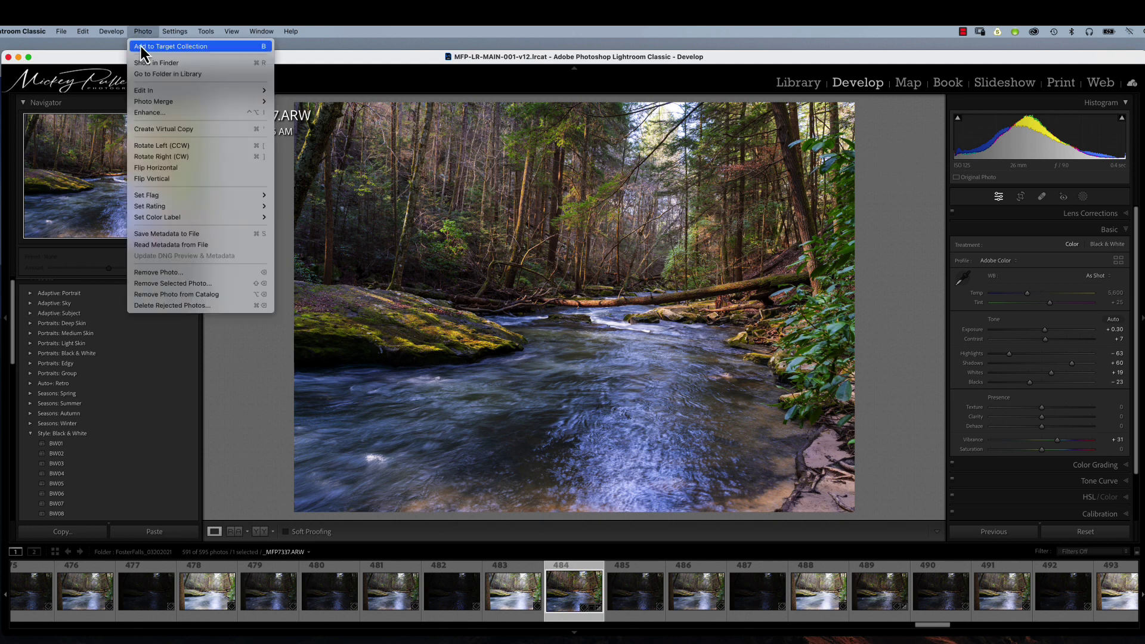
pyautogui.moveTo(160, 94)
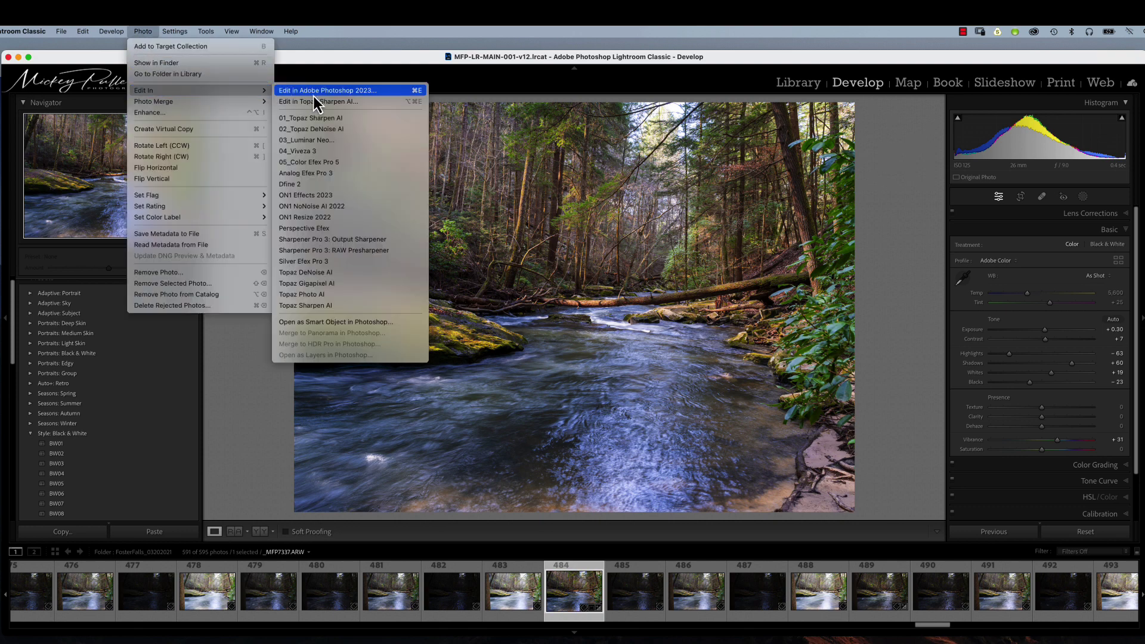
pyautogui.click(548, 233)
pyautogui.rightClick(548, 233)
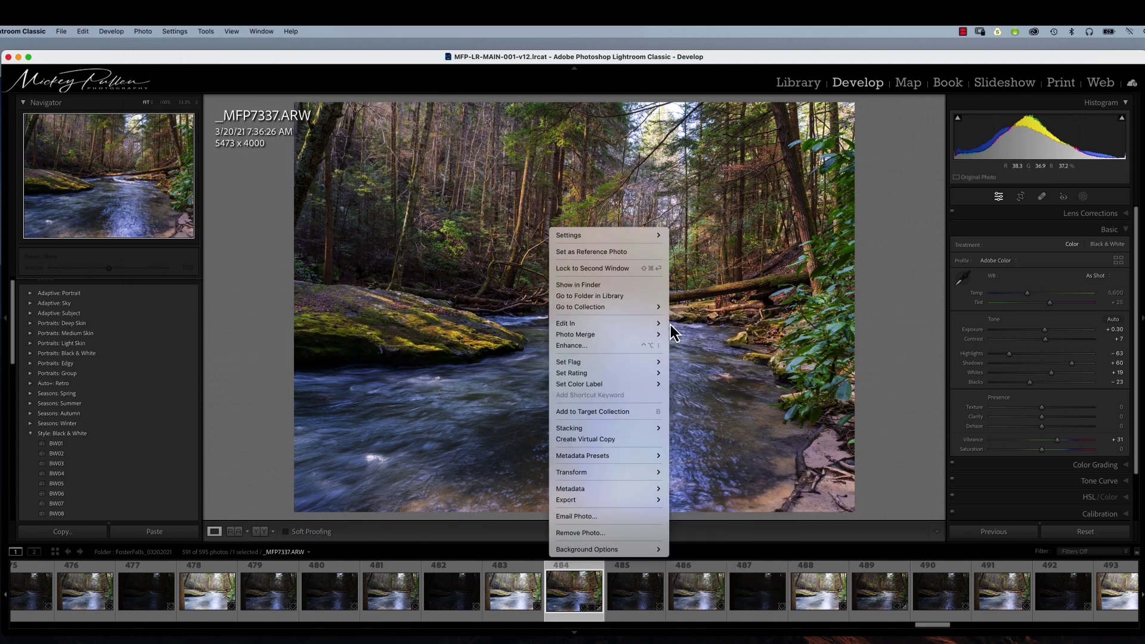
pyautogui.click(699, 327)
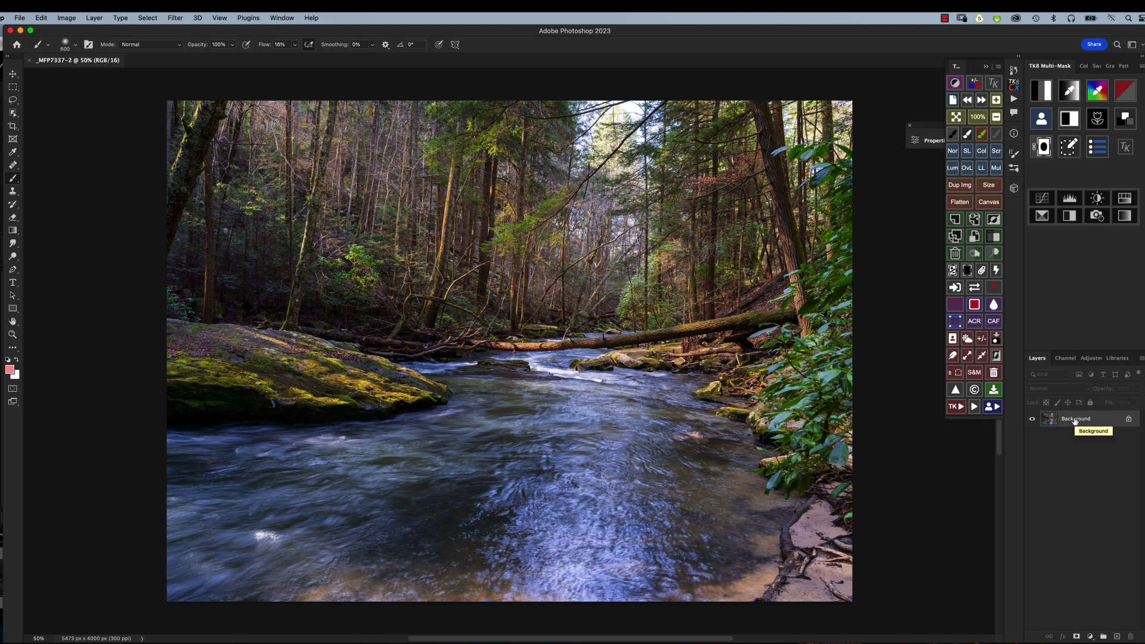
# Step: Duplicate the Background layer and rename the copy Blur
pyautogui.moveTo(1076, 421)
pyautogui.mouseDown()
pyautogui.moveTo(1102, 510)
pyautogui.moveTo(1117, 636)
pyautogui.moveTo(1082, 422)
pyautogui.mouseUp()
pyautogui.press('super+j')
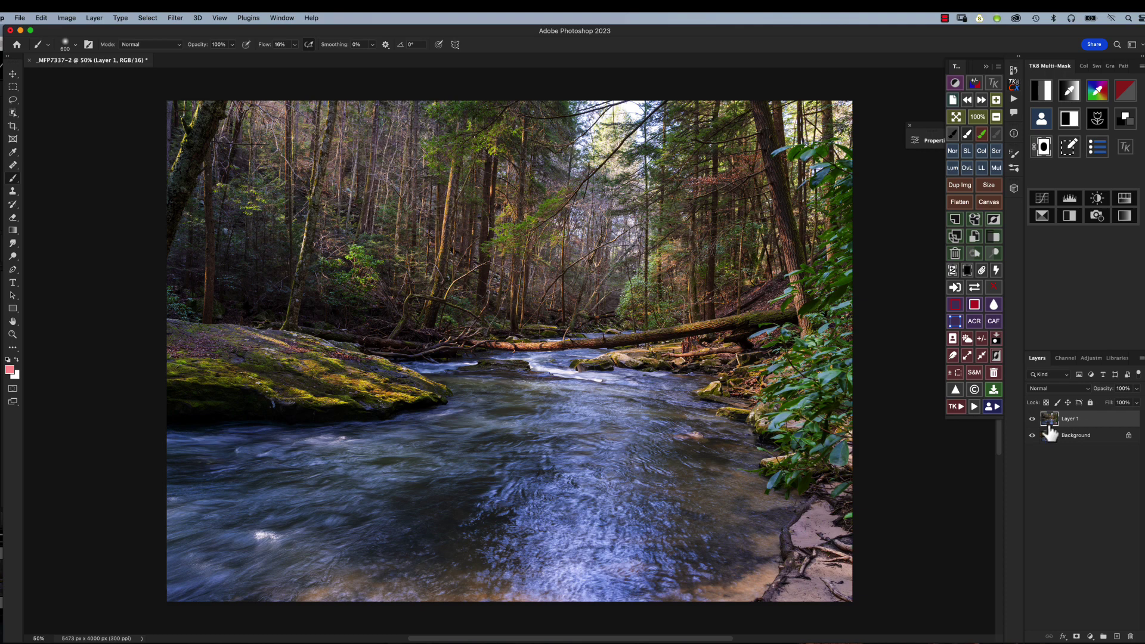
pyautogui.doubleClick(1072, 419)
pyautogui.write('Blur')
pyautogui.press('Return')
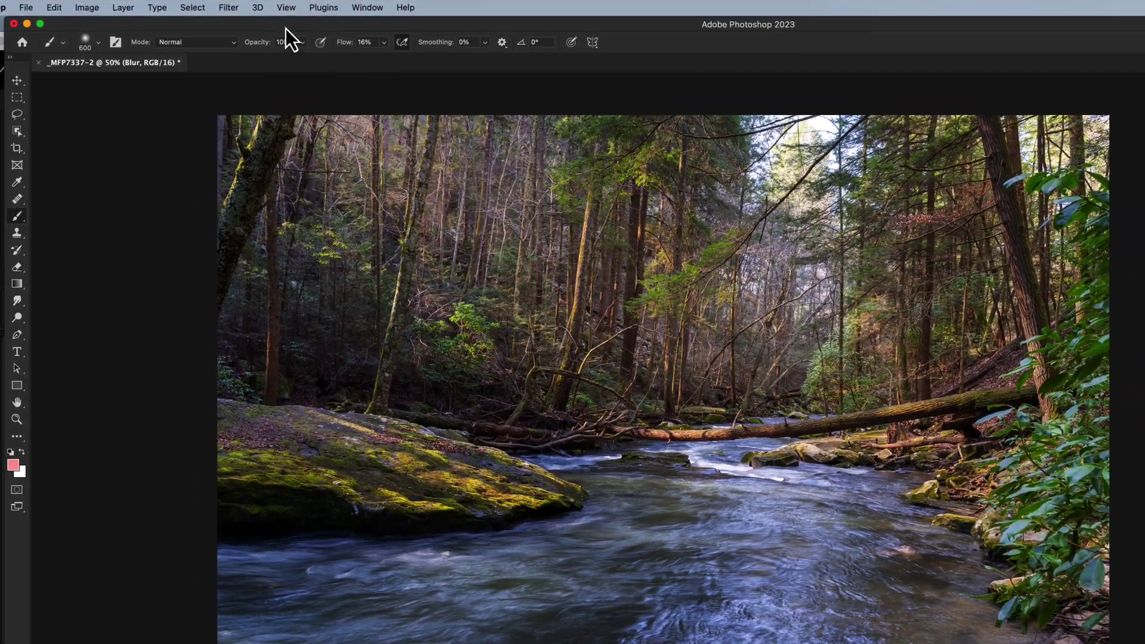
# Step: Apply a Gaussian Blur with a 40.2 pixel radius to the Blur layer and set the layer's opacity to 28%
pyautogui.click(223, 8)
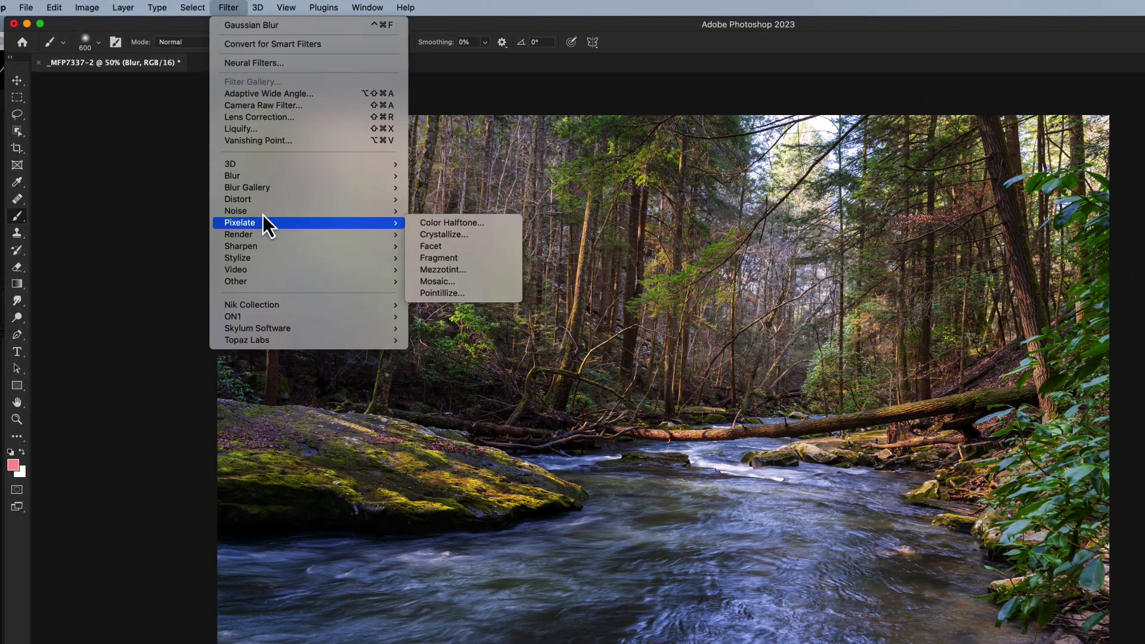
pyautogui.moveTo(261, 181)
pyautogui.click(448, 224)
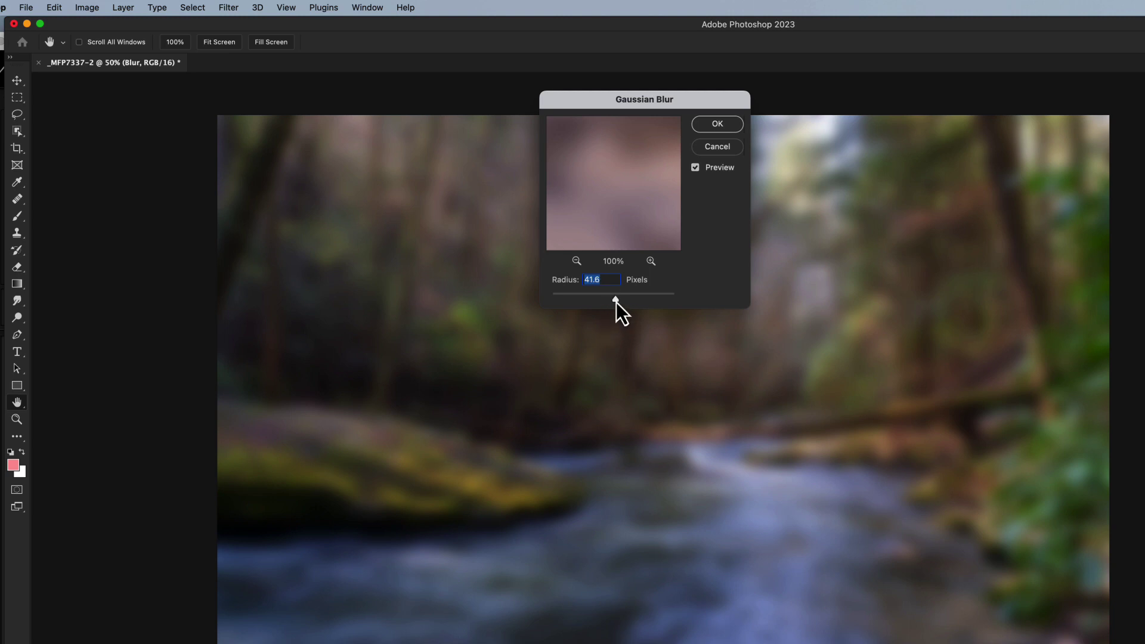
pyautogui.moveTo(616, 302); pyautogui.dragTo(614, 302)
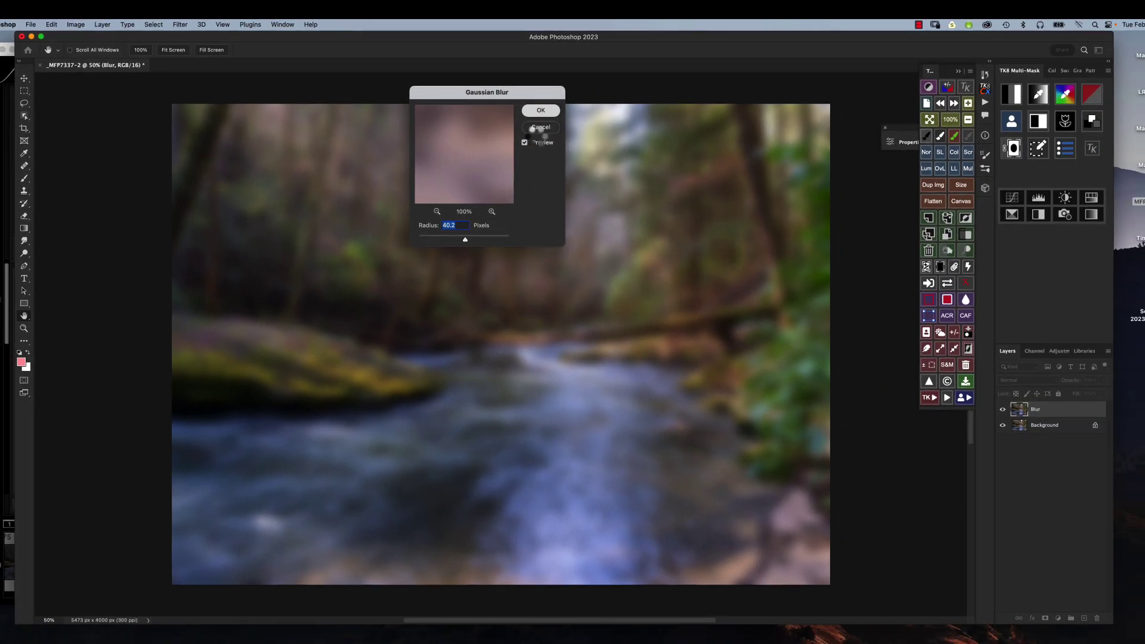
pyautogui.press('Return')
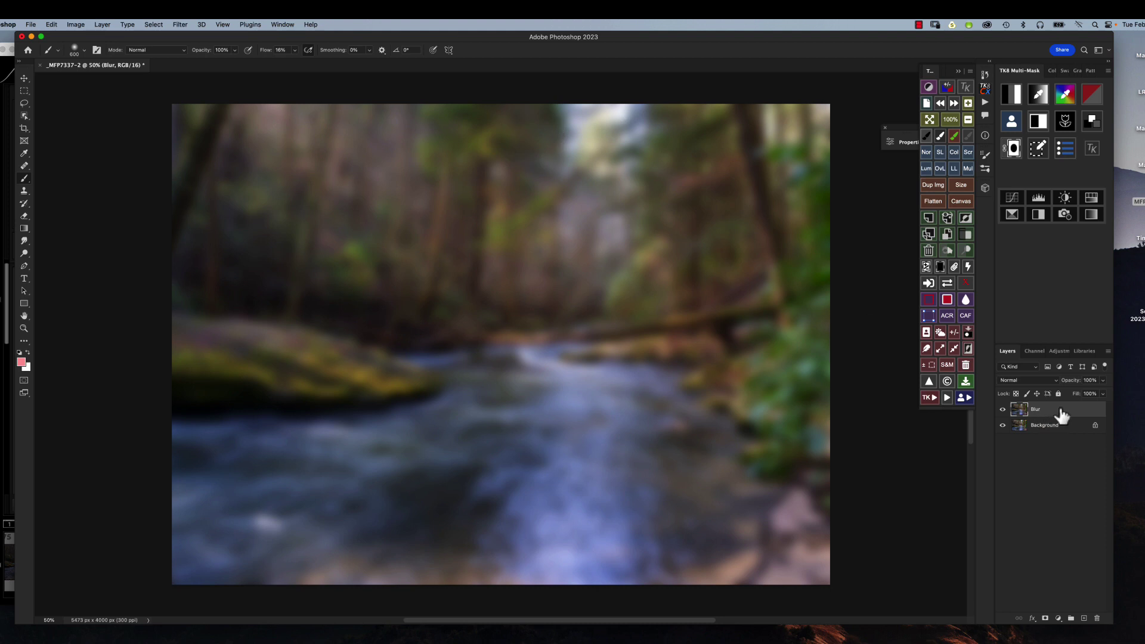
pyautogui.click(1103, 381)
pyautogui.moveTo(1068, 395); pyautogui.dragTo(1069, 394)
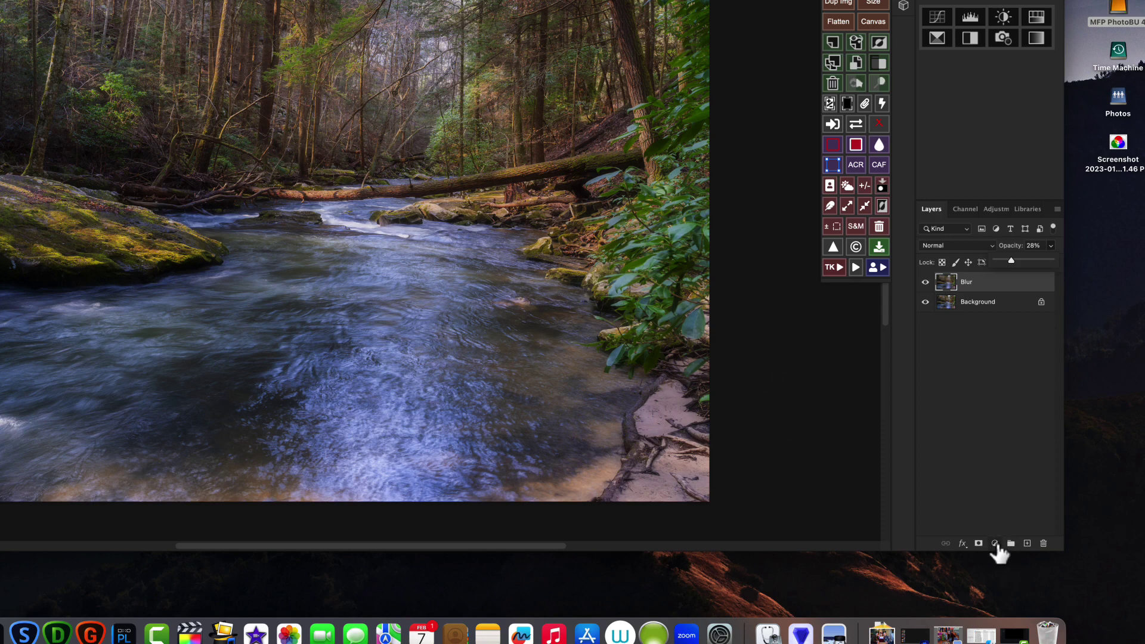
# Step: Add a Curves adjustment layer above Blur and shape a steep S-curve that darkens the shadows and brightens the highlights
pyautogui.click(995, 543)
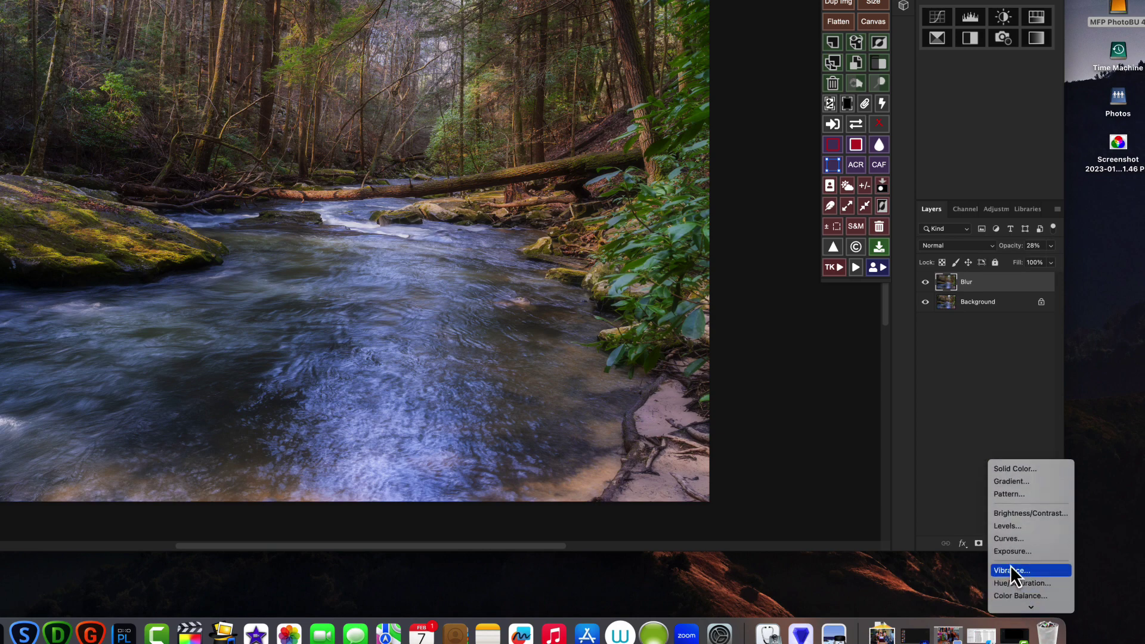
pyautogui.click(1007, 543)
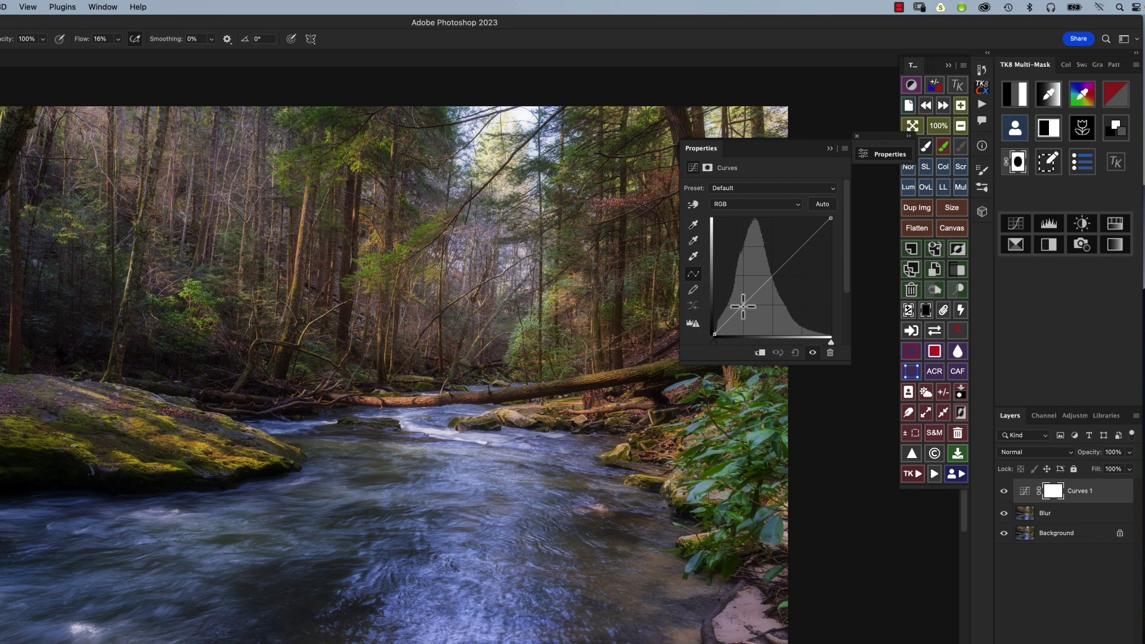
pyautogui.moveTo(742, 308); pyautogui.dragTo(742, 331)
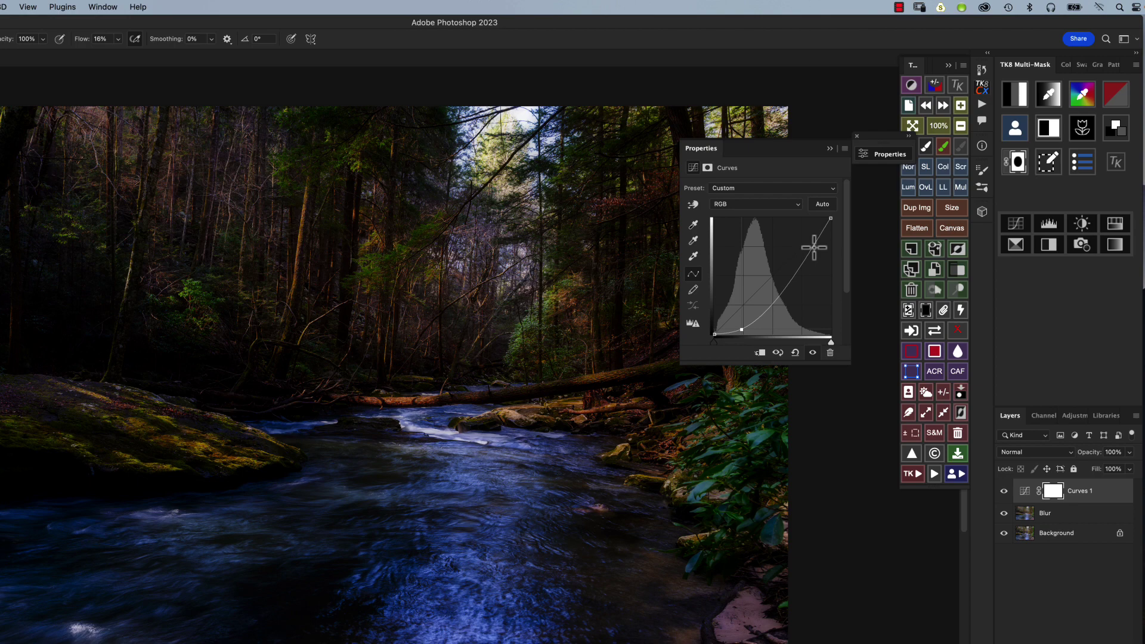
pyautogui.click(813, 247)
pyautogui.moveTo(813, 247); pyautogui.dragTo(794, 228)
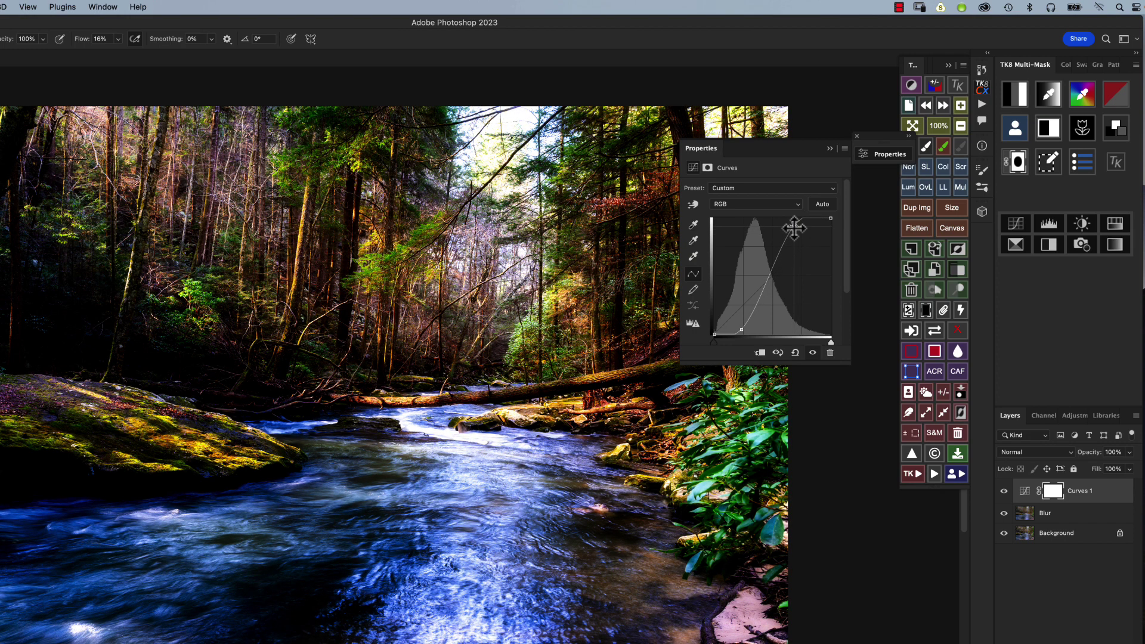
pyautogui.click(829, 148)
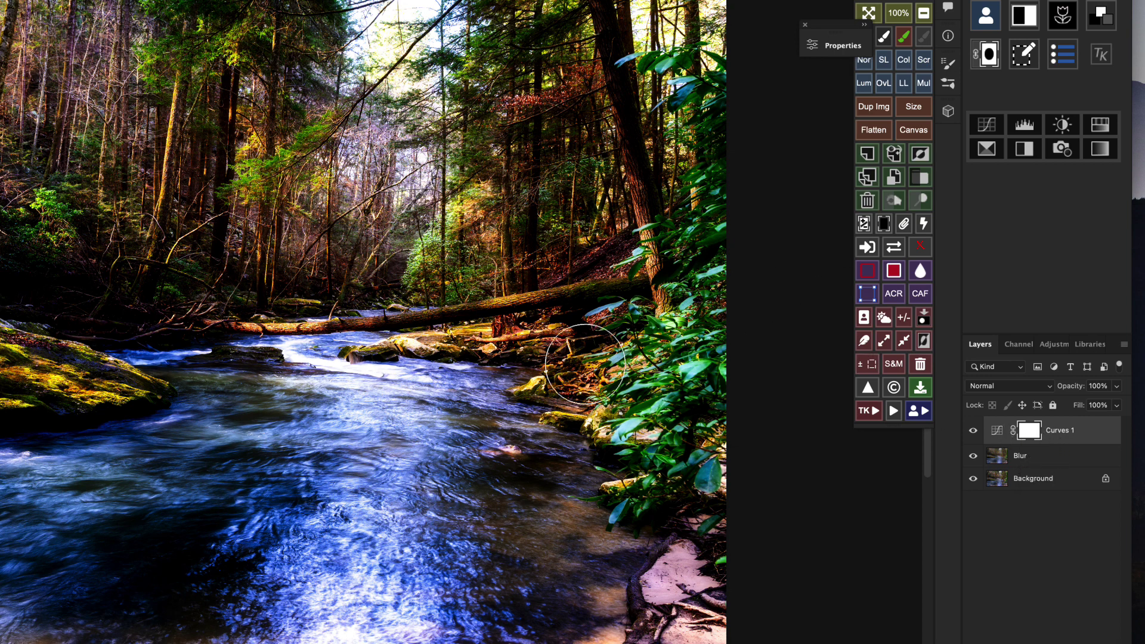
# Step: Clip the Curves layer to the Blur layer and set its blend mode to Linear Dodge (Add)
pyautogui.keyDown('alt'); pyautogui.click(988, 440); pyautogui.keyUp('alt')
pyautogui.keyDown('alt'); pyautogui.click(988, 441); pyautogui.keyUp('alt')
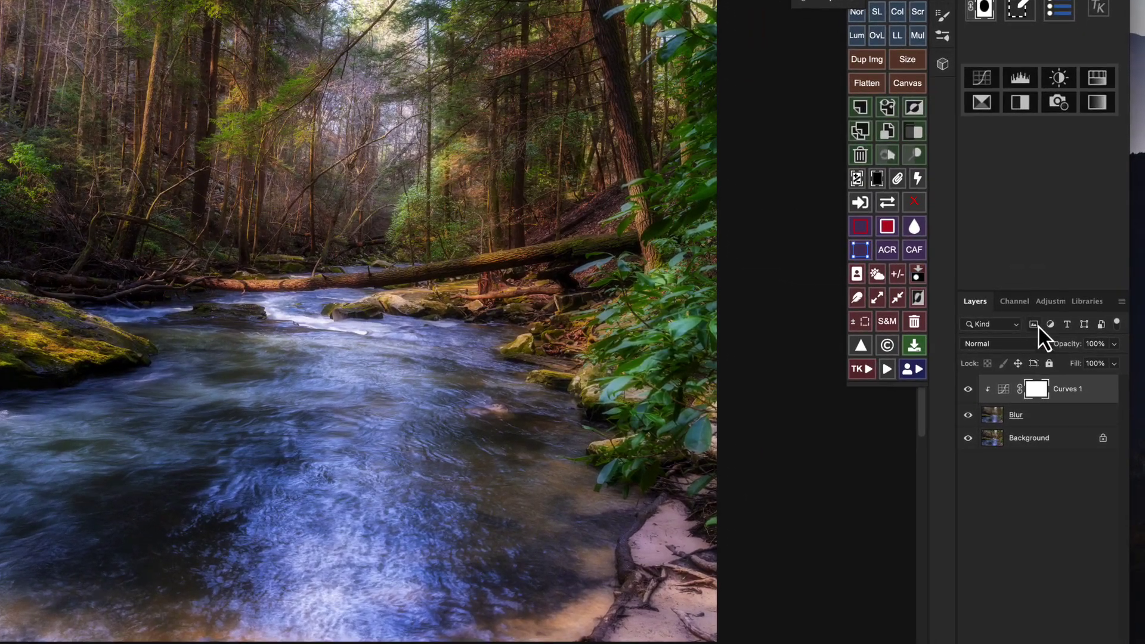
pyautogui.click(1045, 345)
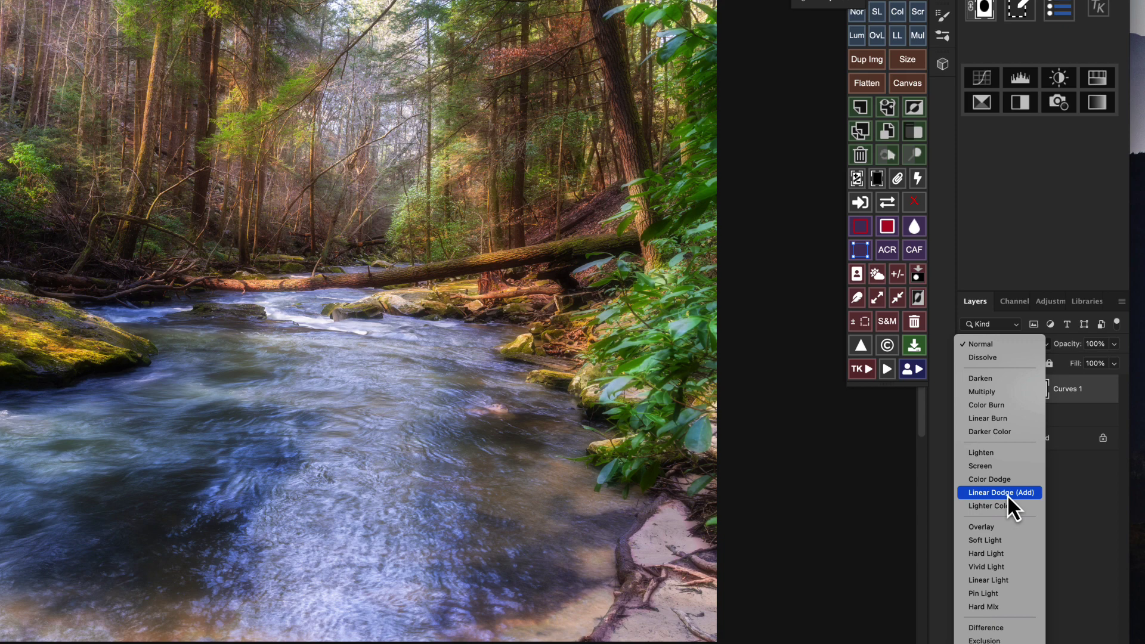
pyautogui.click(1008, 494)
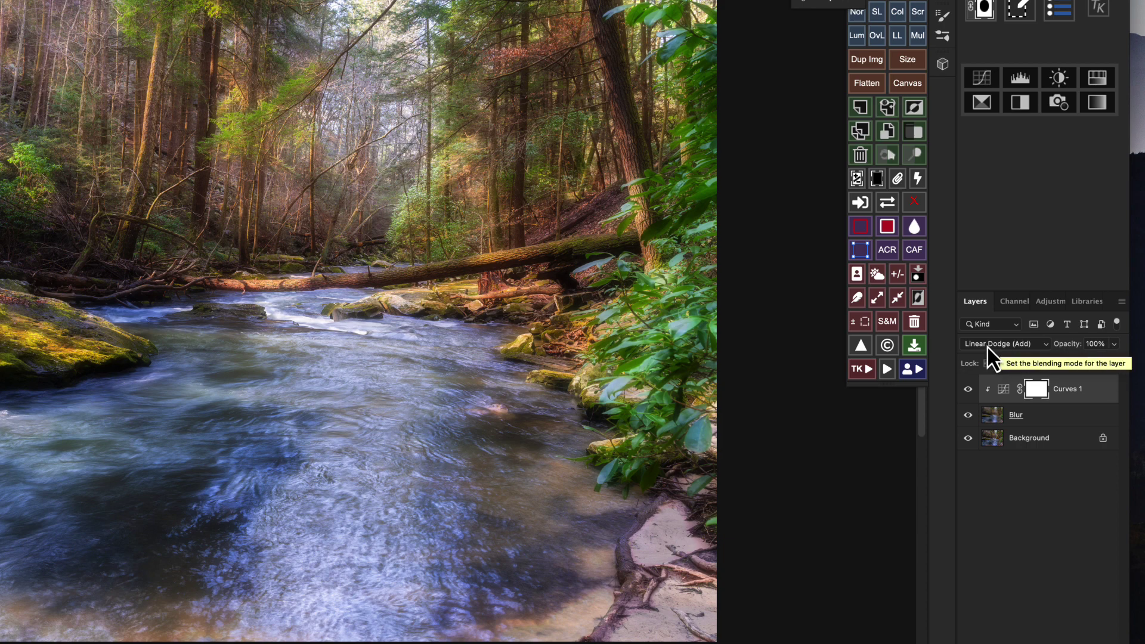
# Step: Reduce the clipped Curves layer's fill to 8% to soften the glow, and leave no layer selected
pyautogui.click(1114, 365)
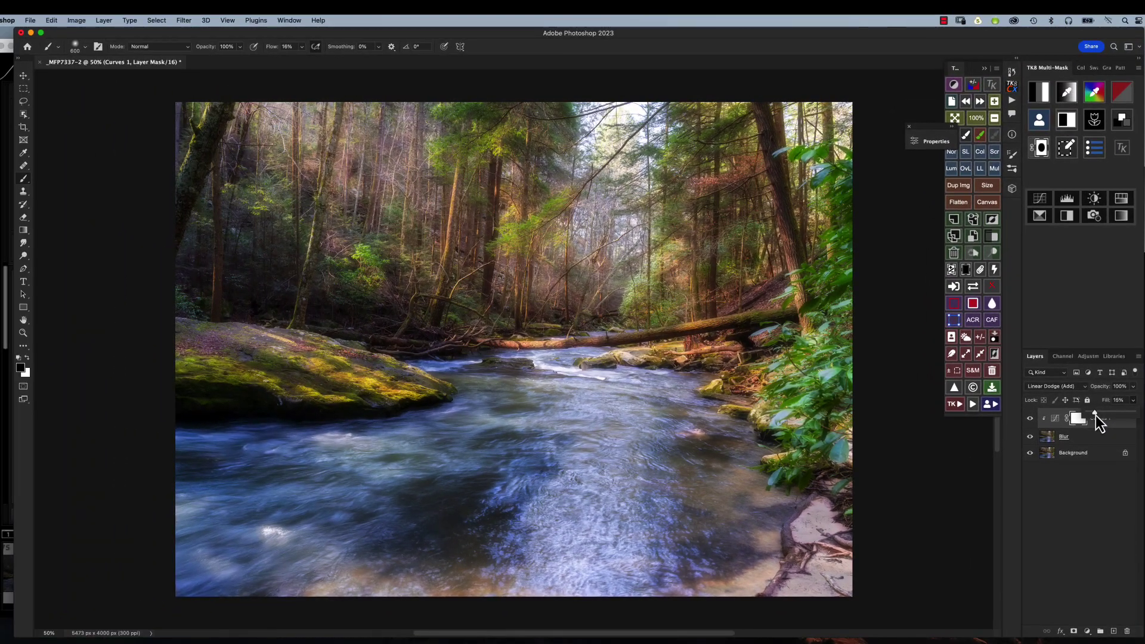
pyautogui.moveTo(1115, 379); pyautogui.dragTo(1059, 380)
pyautogui.moveTo(1095, 412); pyautogui.dragTo(1102, 423)
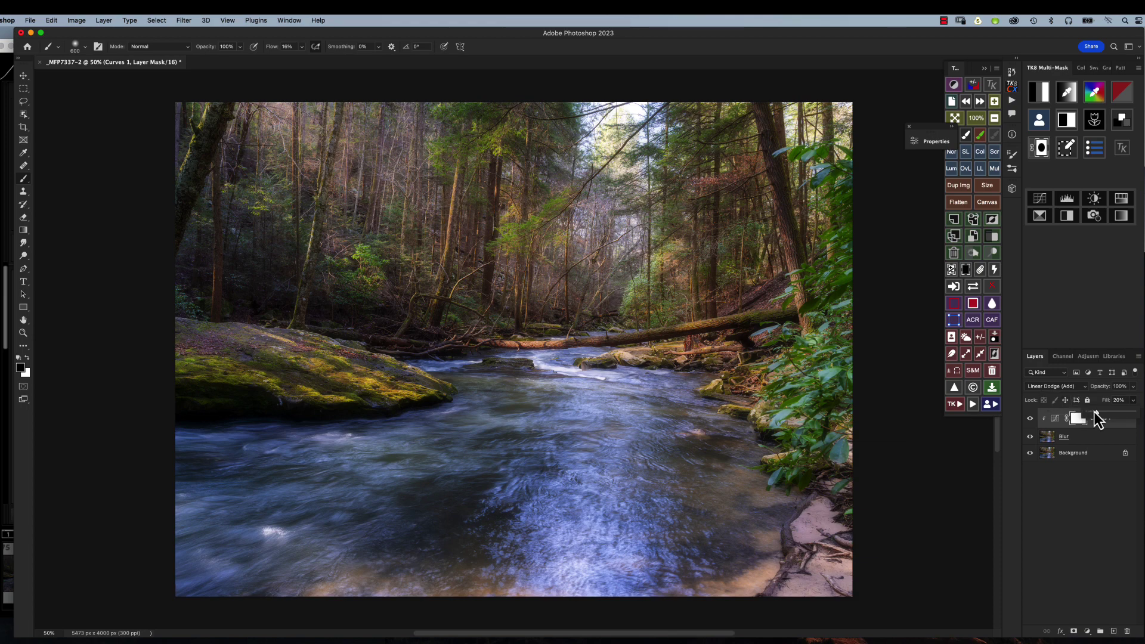
pyautogui.moveTo(1098, 413); pyautogui.dragTo(1092, 414)
pyautogui.moveTo(1094, 414); pyautogui.dragTo(1091, 414)
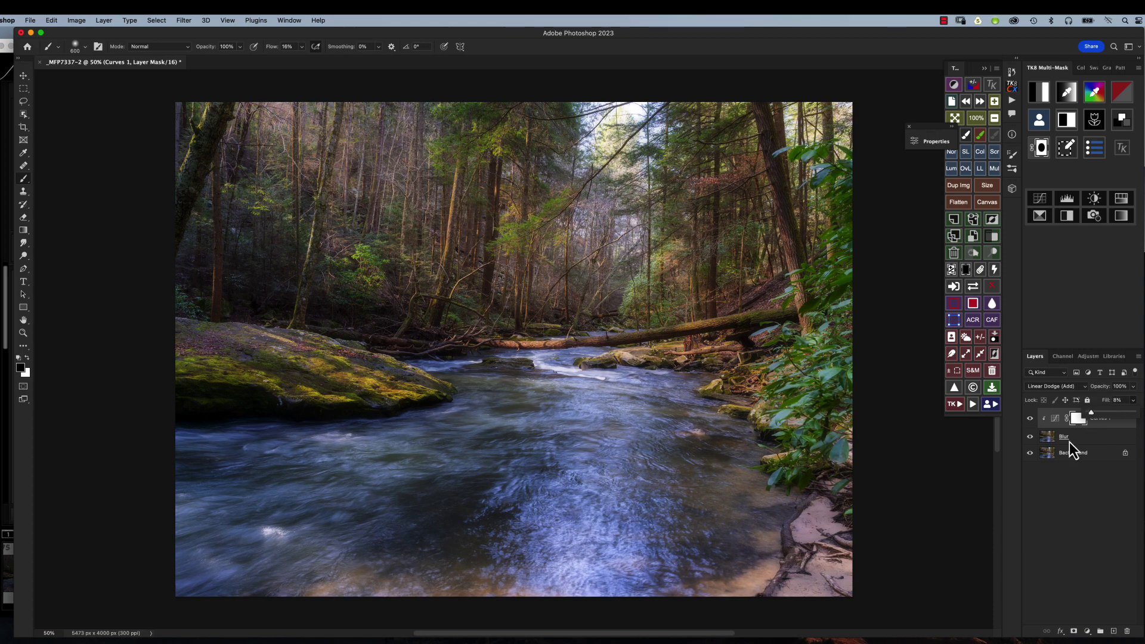
pyautogui.click(1073, 494)
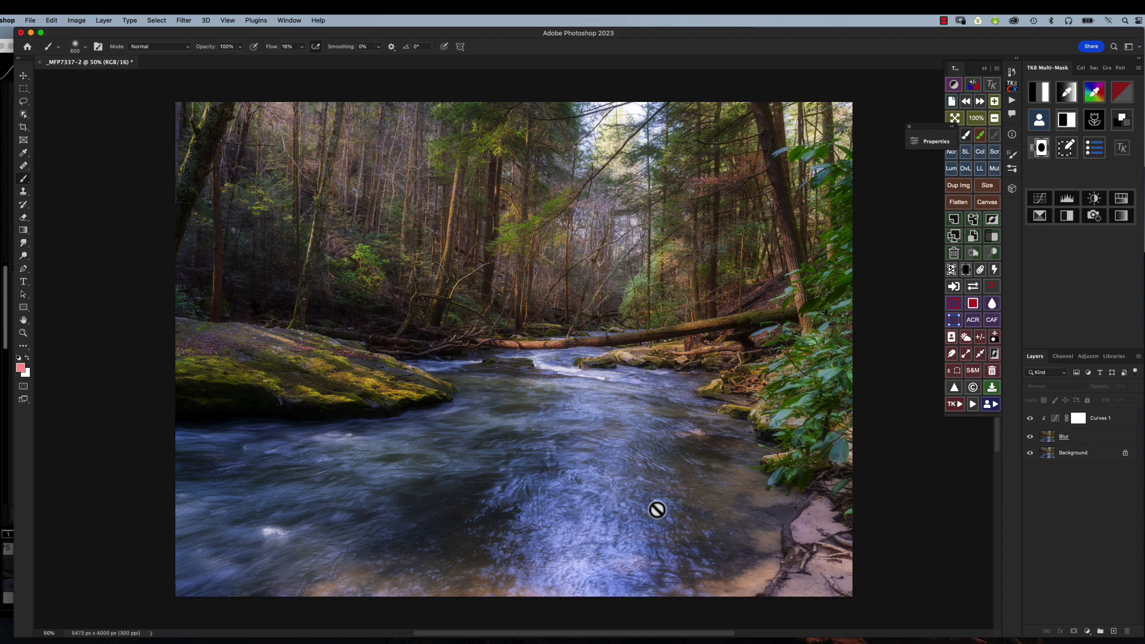
pyautogui.scroll(-1, 519, 369)
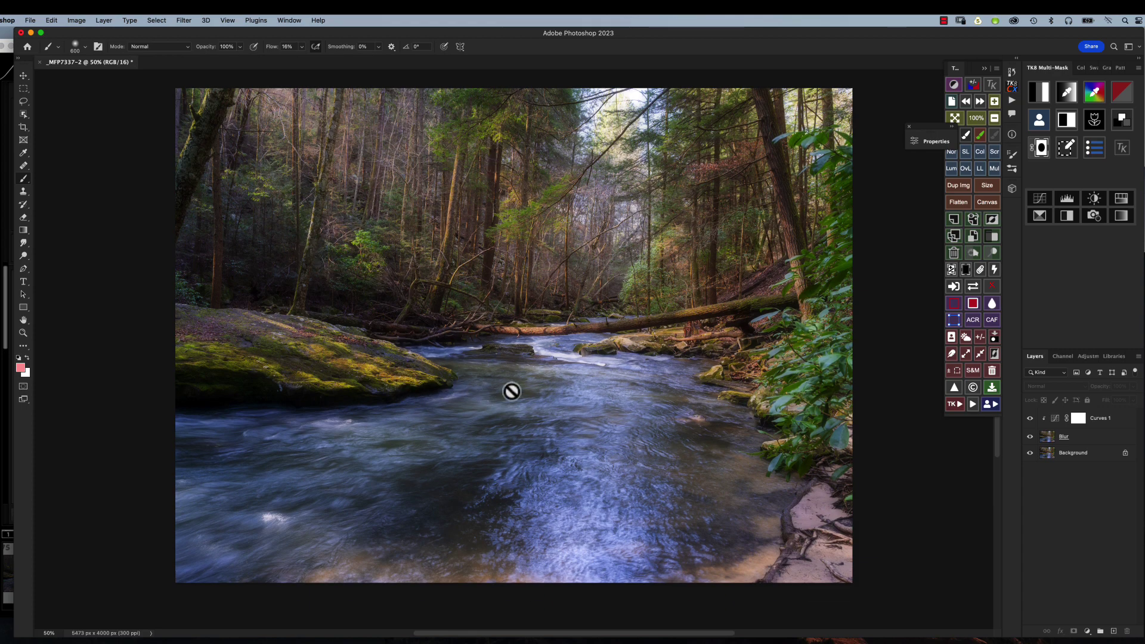
pyautogui.scroll(5, 521, 394)
pyautogui.scroll(-5, 520, 392)
pyautogui.hscroll(1, 521, 393)
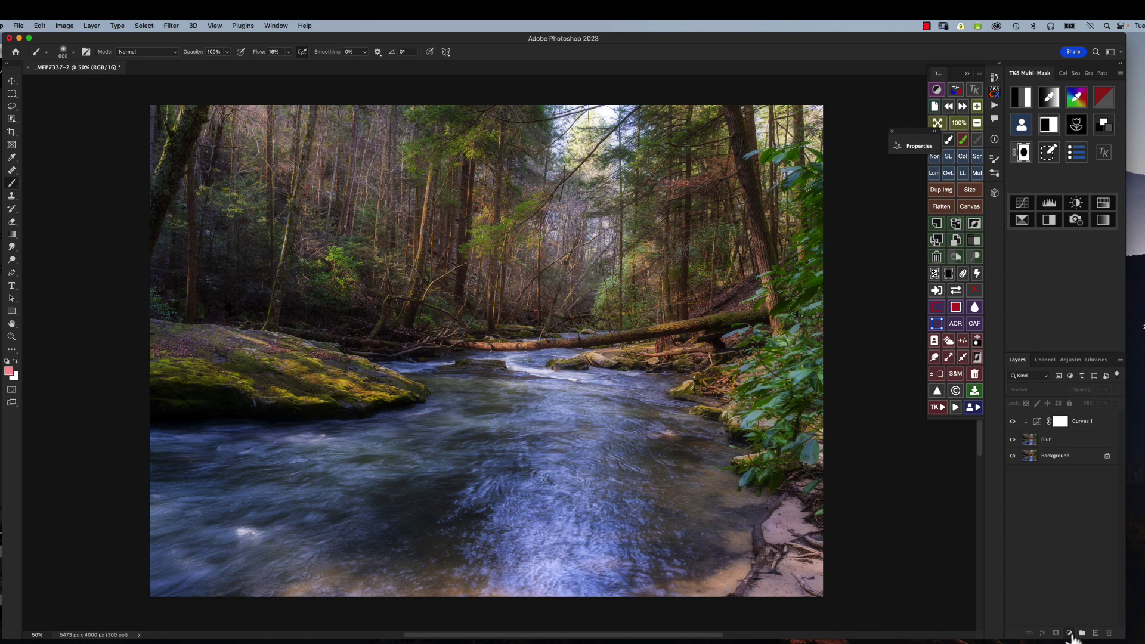
# Step: Add a Levels adjustment layer above the Curves layer and darken the midtones to 0.80
pyautogui.click(1070, 633)
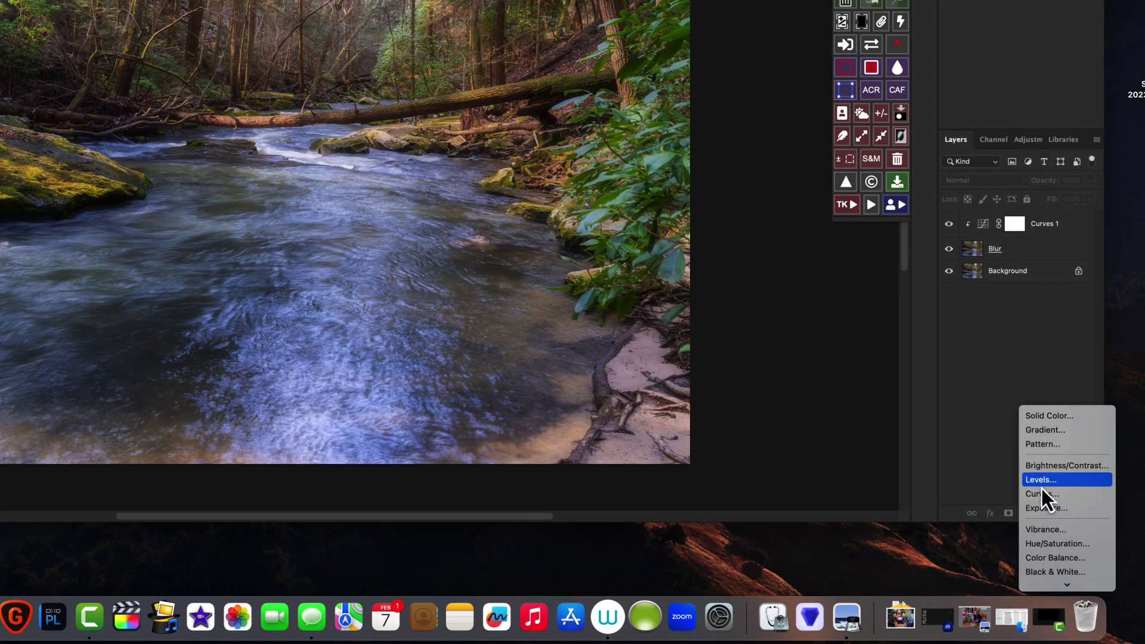
pyautogui.click(1042, 482)
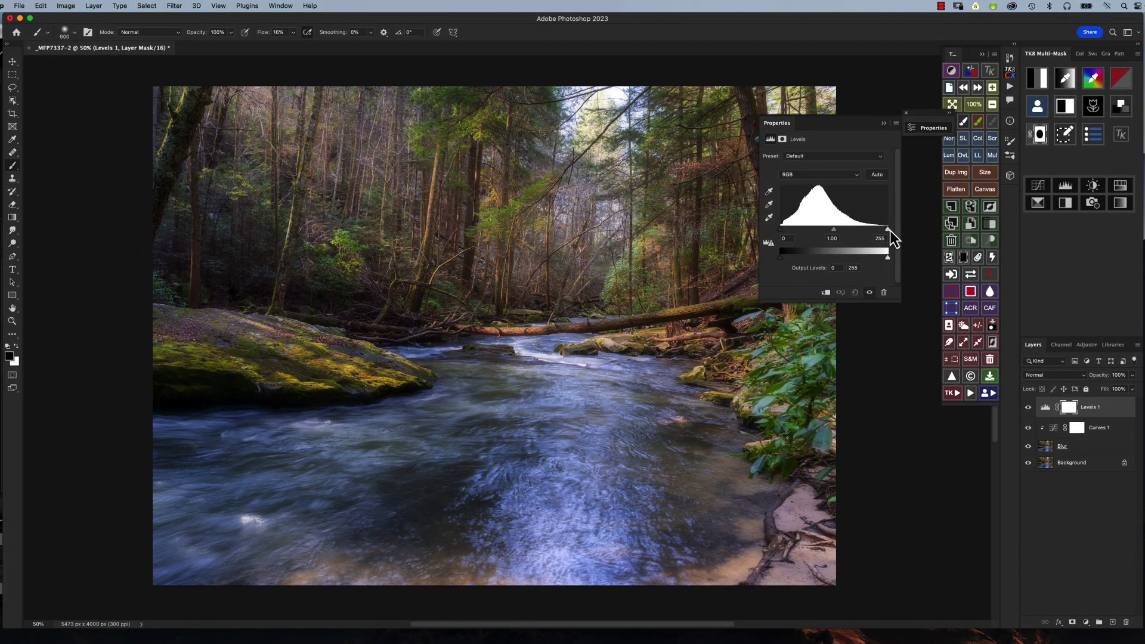
pyautogui.moveTo(890, 230); pyautogui.dragTo(887, 231)
pyautogui.moveTo(834, 230); pyautogui.dragTo(841, 233)
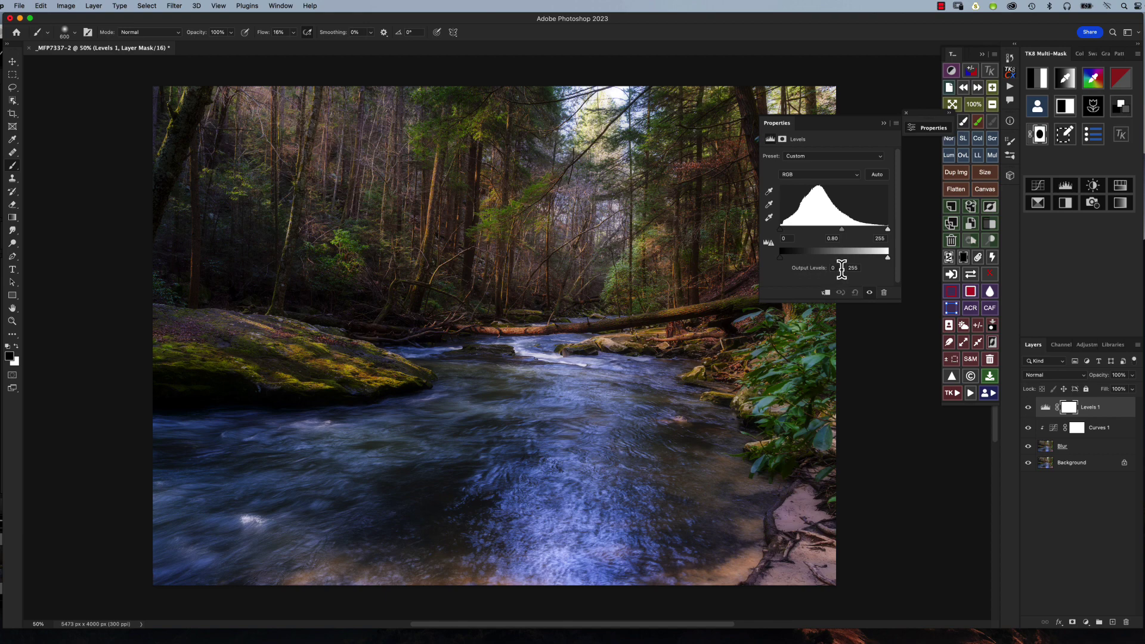
pyautogui.click(883, 123)
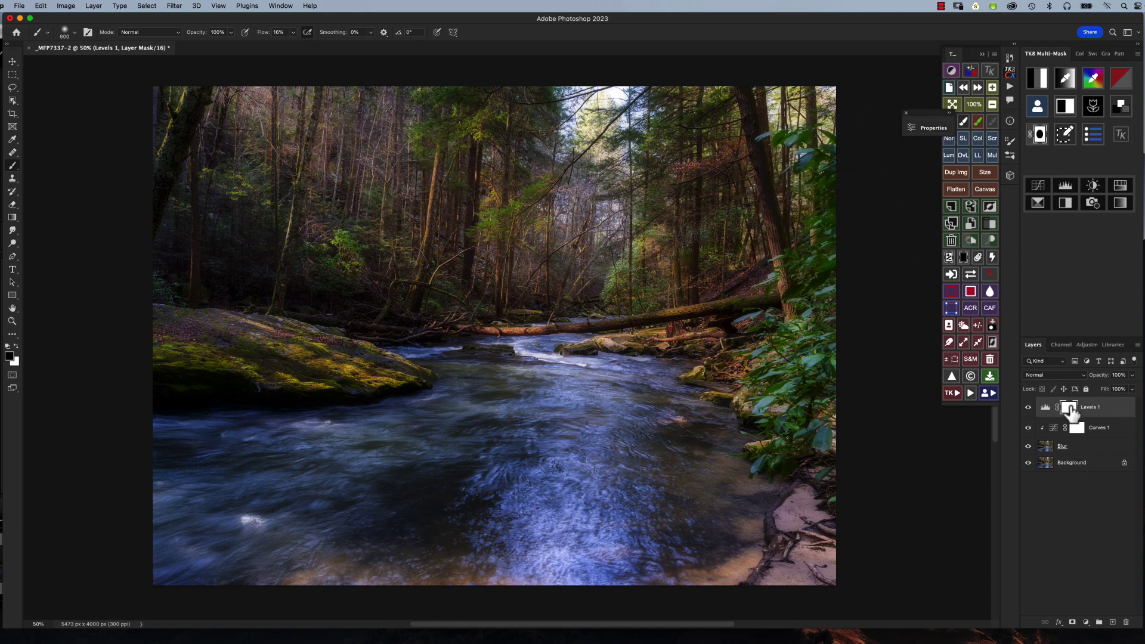
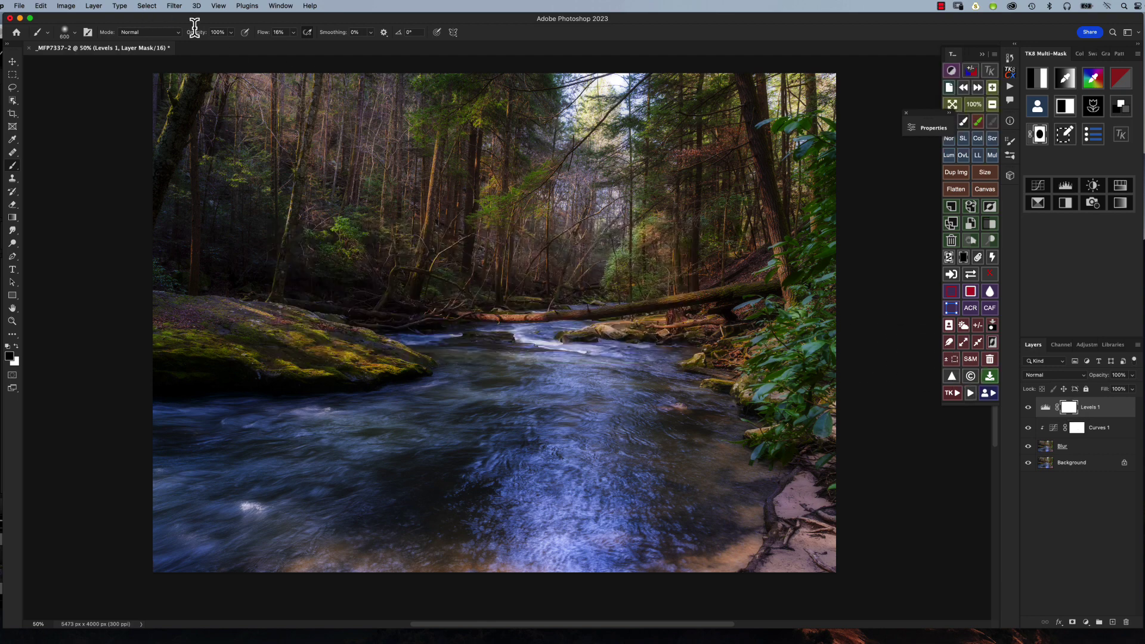
# Step: Paint black on the Levels mask over the sandy bank and background trees with a size 400 brush at 25% flow
pyautogui.click(295, 36)
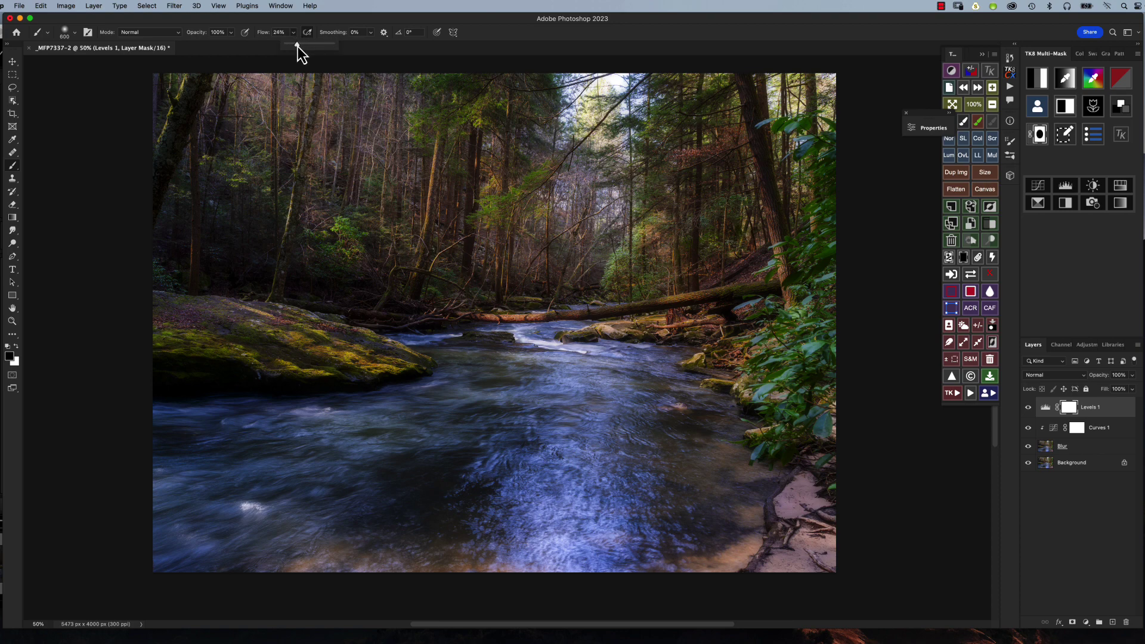
pyautogui.moveTo(299, 46); pyautogui.dragTo(298, 45)
pyautogui.press('[')
pyautogui.press('[')
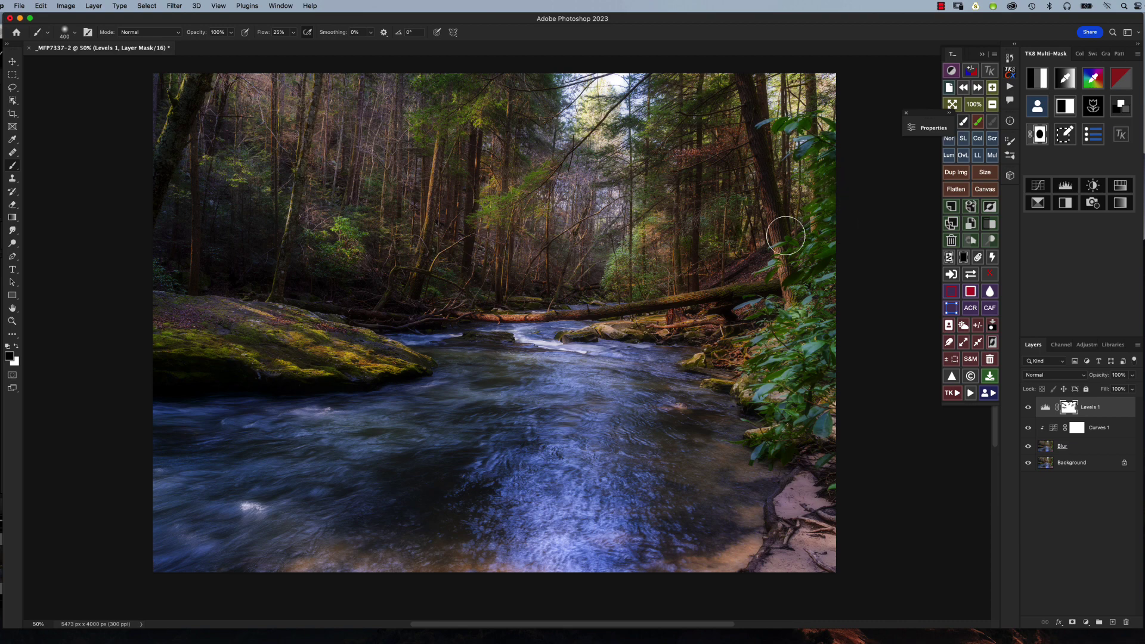
pyautogui.moveTo(798, 495)
pyautogui.mouseDown()
pyautogui.moveTo(769, 558)
pyautogui.moveTo(805, 496)
pyautogui.moveTo(779, 518)
pyautogui.mouseUp()
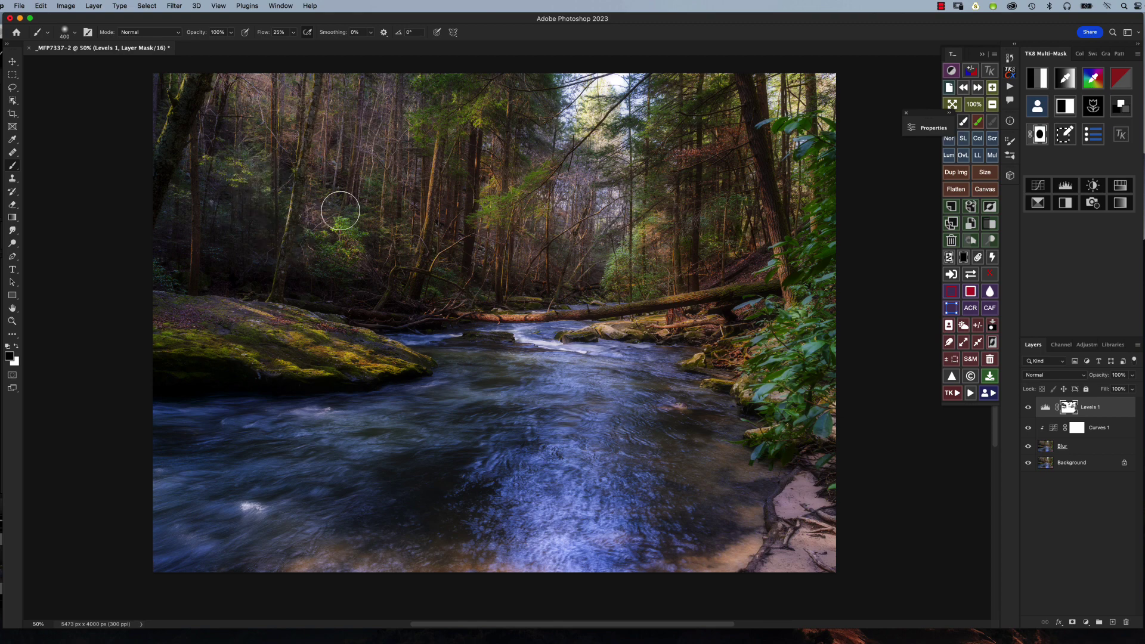
pyautogui.moveTo(381, 267)
pyautogui.mouseDown()
pyautogui.moveTo(320, 159)
pyautogui.moveTo(256, 84)
pyautogui.moveTo(352, 110)
pyautogui.mouseUp()
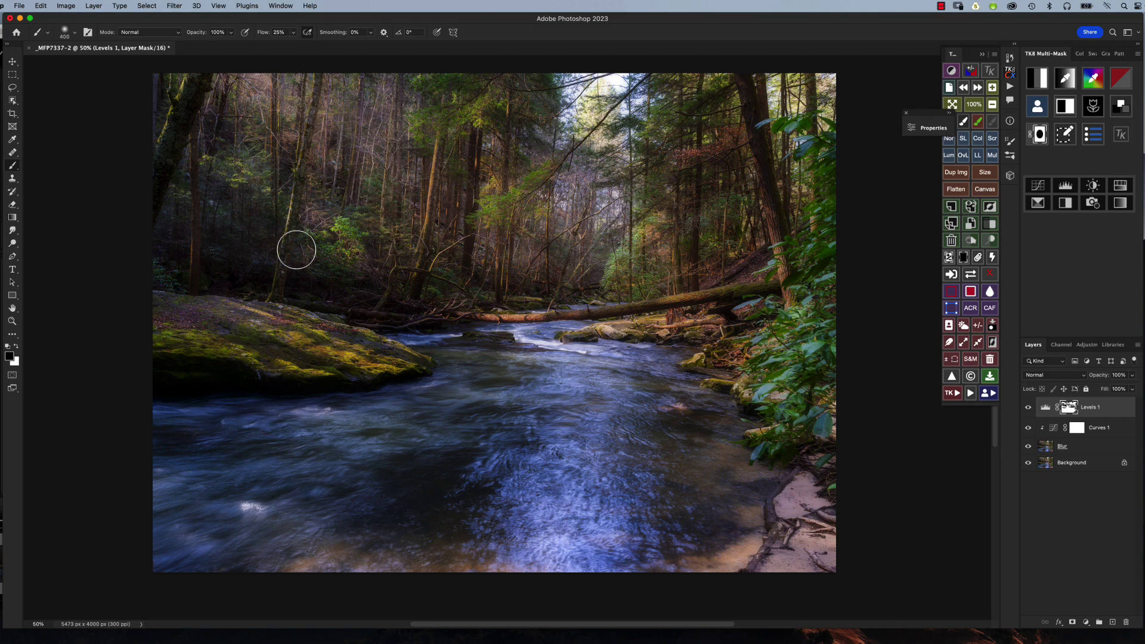
# Step: Toggle the Levels layer's visibility repeatedly to compare the photo with and without the masked darkening
pyautogui.click(1028, 409)
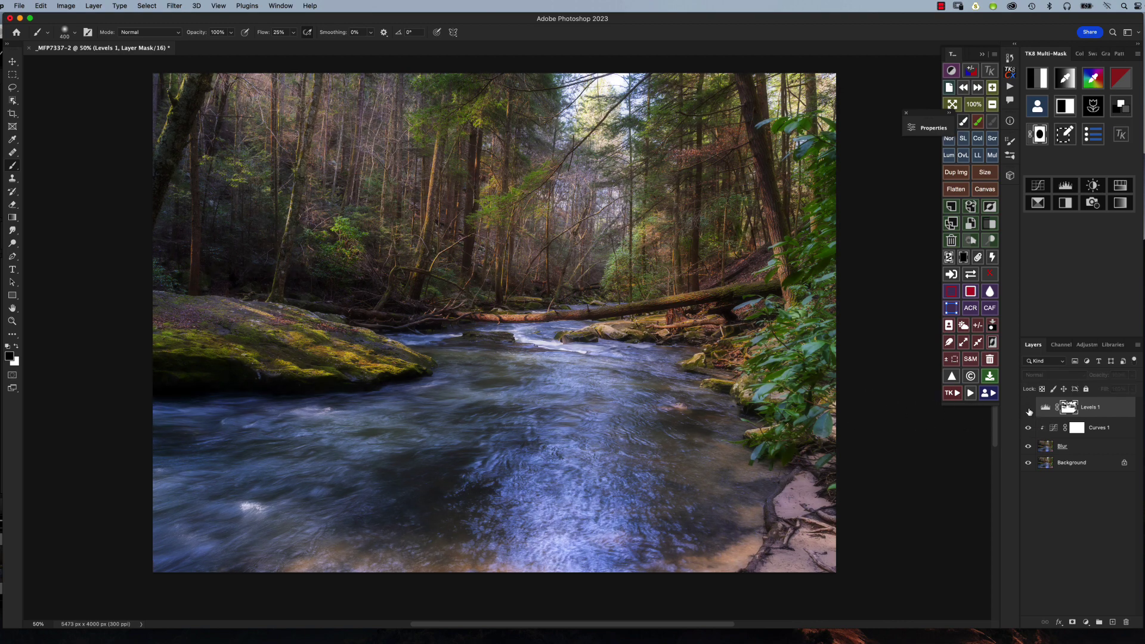
pyautogui.click(1029, 409)
pyautogui.click(1028, 409)
pyautogui.click(1029, 408)
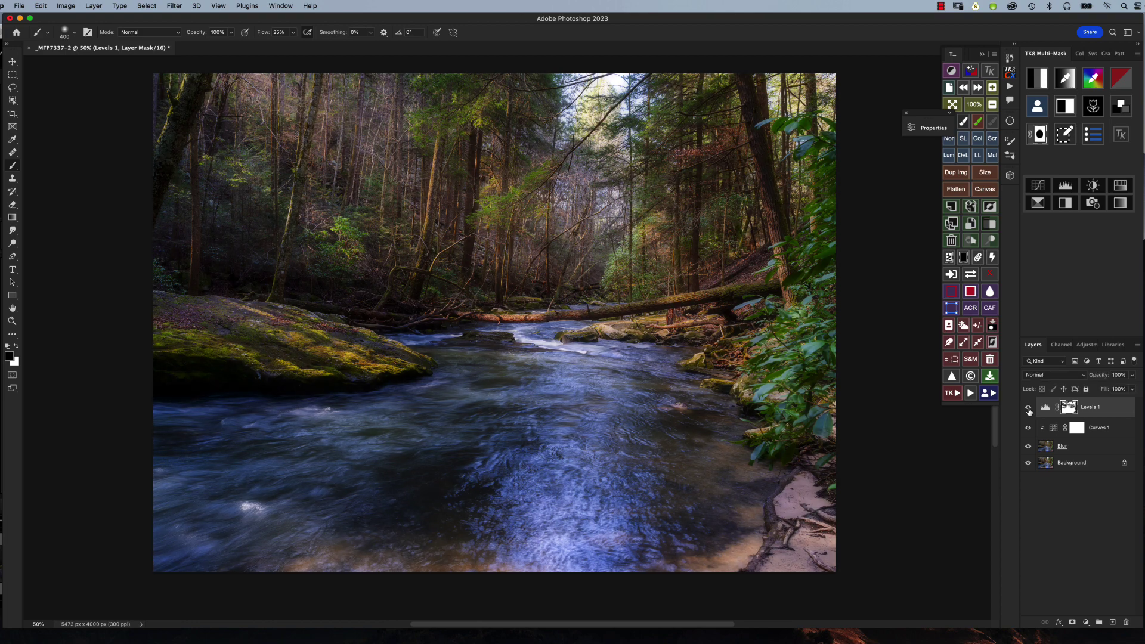
pyautogui.click(1028, 409)
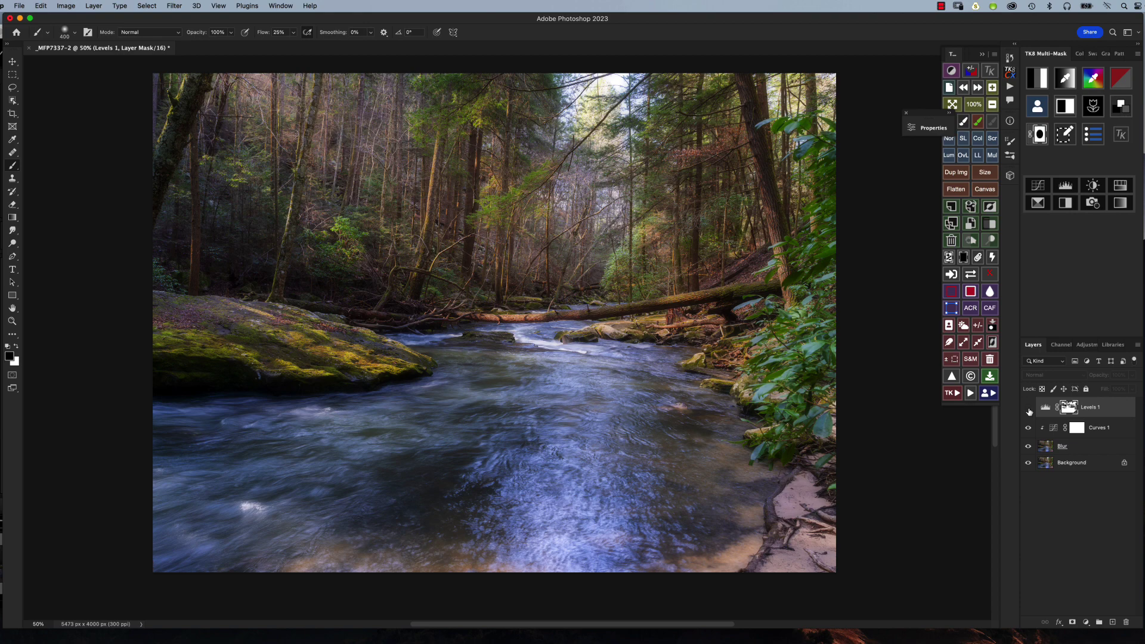
pyautogui.click(1028, 408)
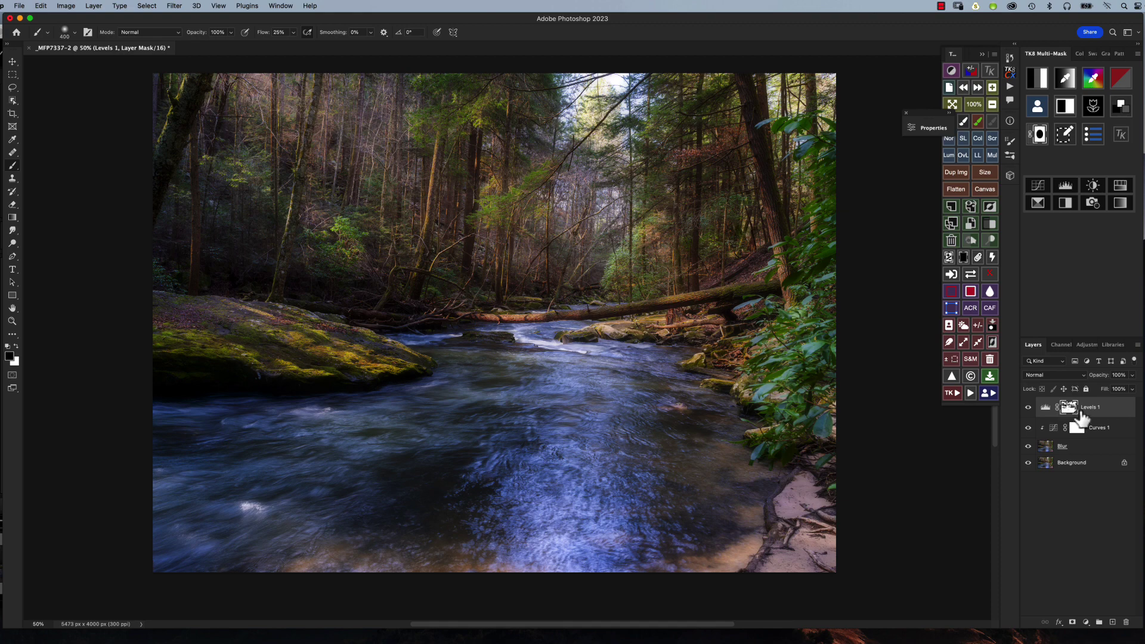
pyautogui.click(1029, 408)
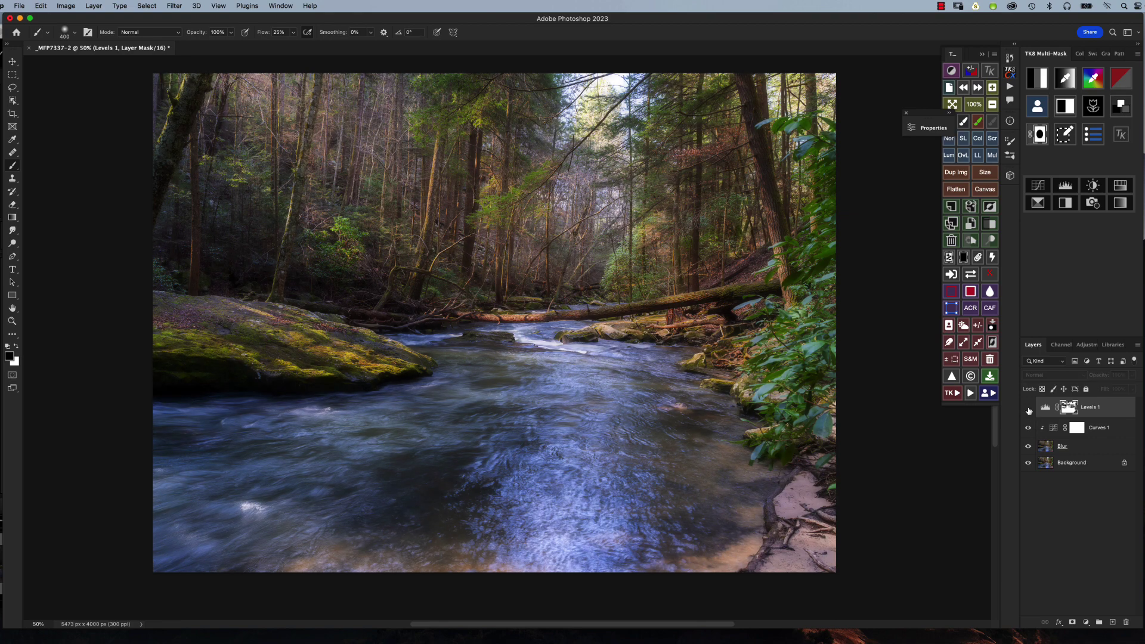
pyautogui.click(1029, 409)
pyautogui.click(1029, 409)
pyautogui.click(1029, 409)
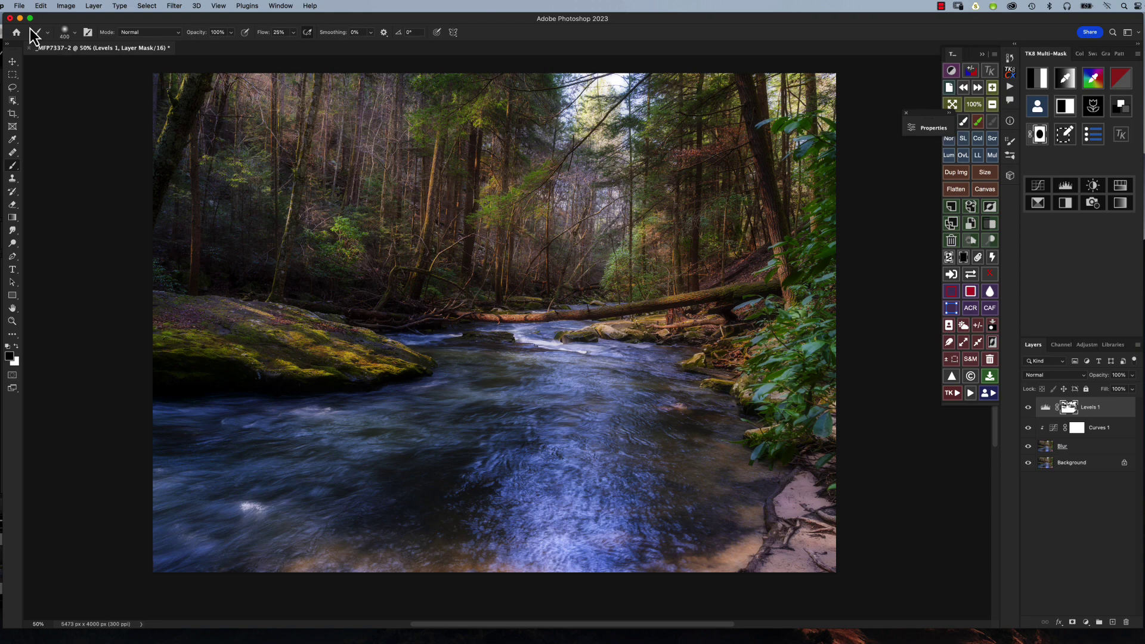
# Step: Save the layered photo, switch to Lightroom and compare the original _MFP7337.ARW with the edited _MFP7337-443.tif
pyautogui.click(20, 6)
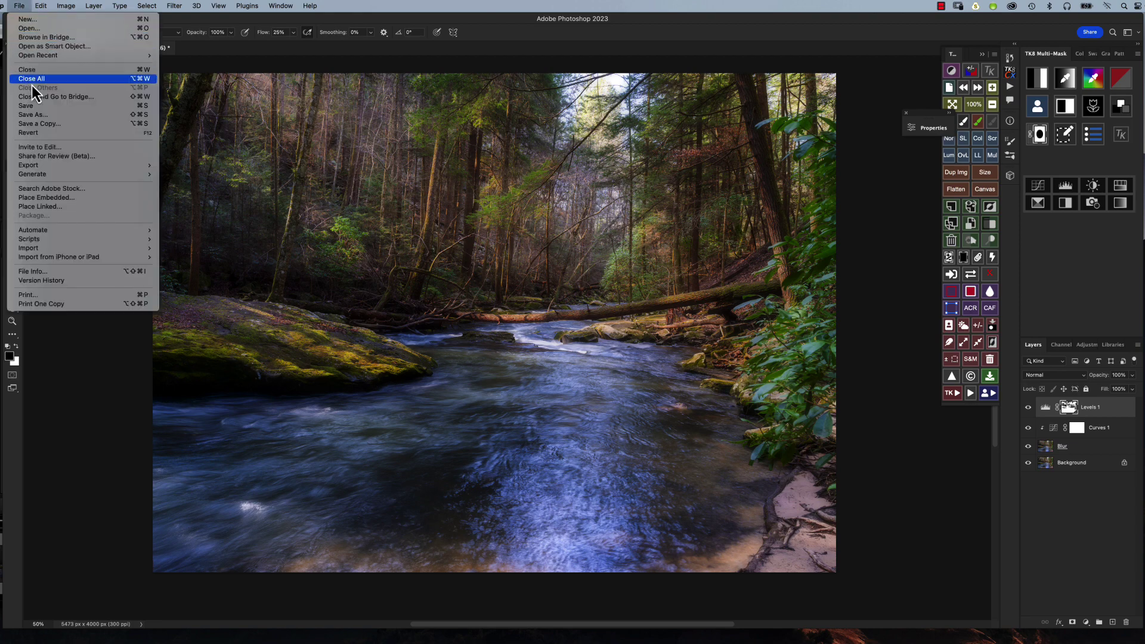
pyautogui.click(27, 105)
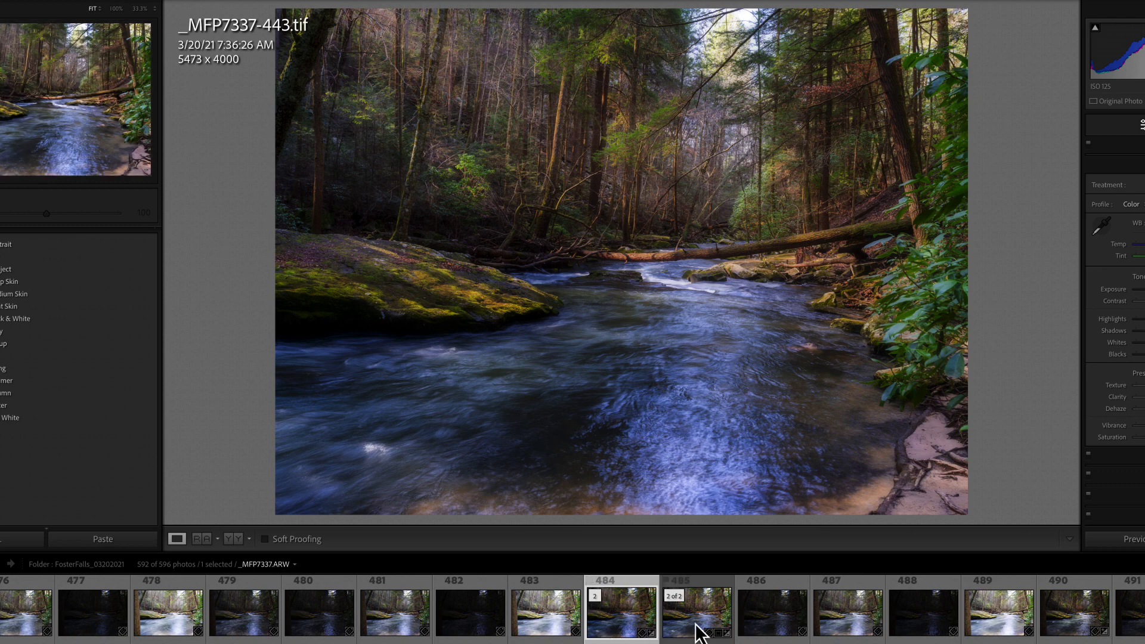
pyautogui.click(697, 615)
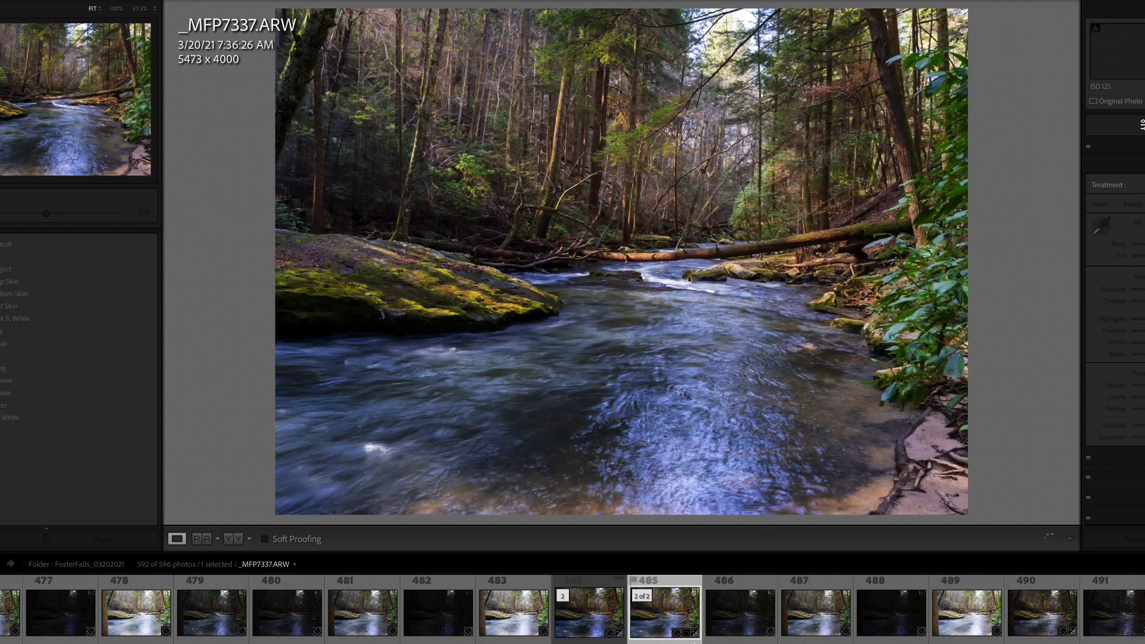
pyautogui.click(588, 642)
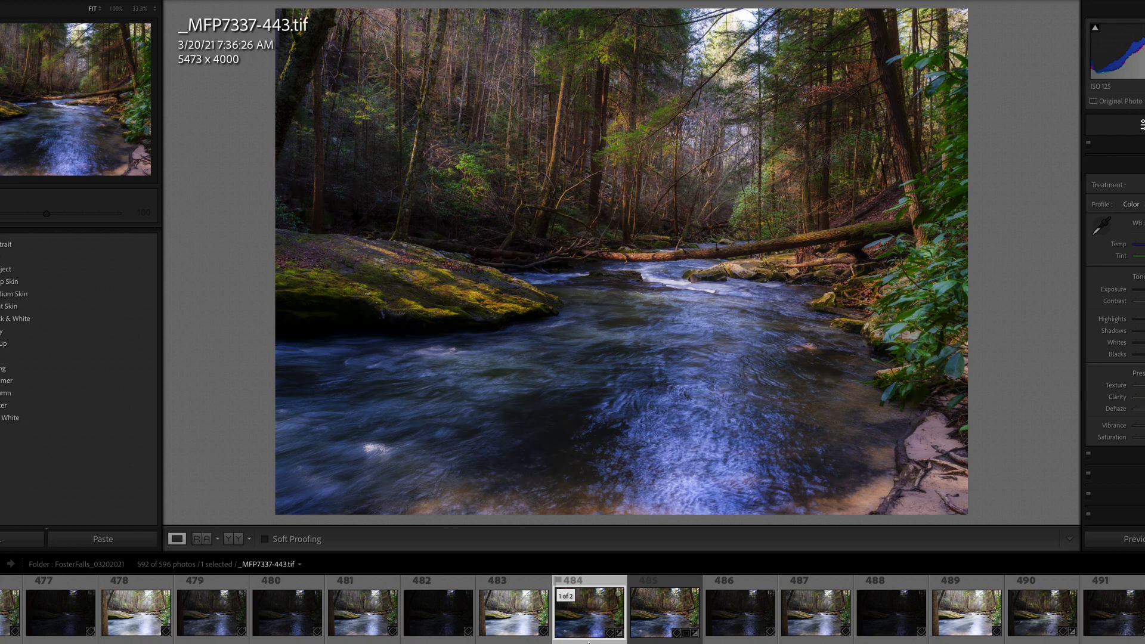